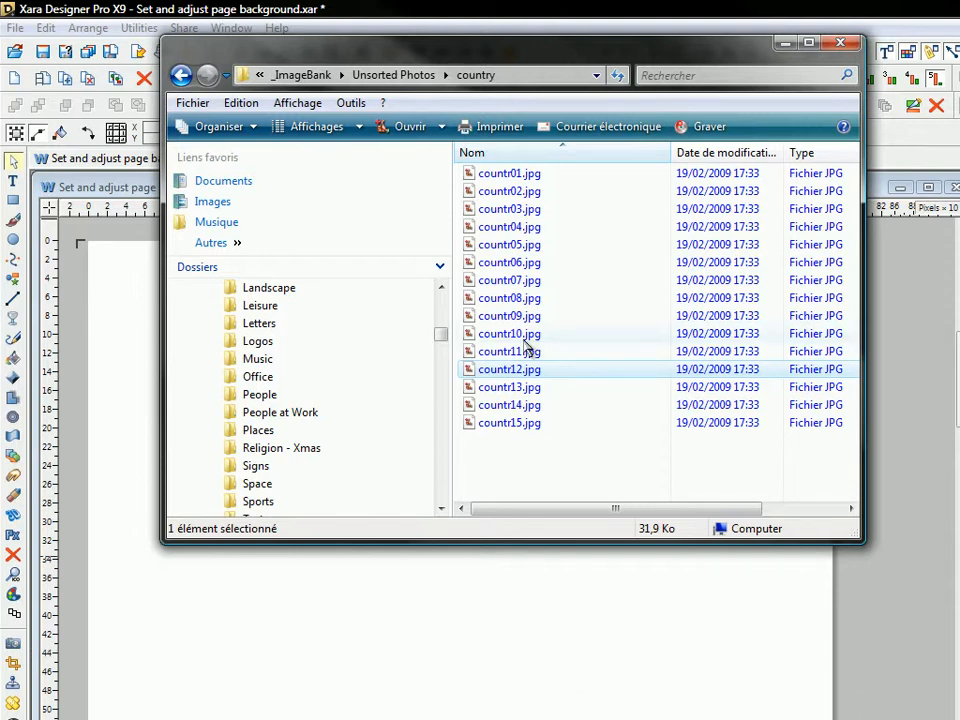
# Step: Drop countr11.jpg from the country folder onto the page, apply countr12.jpg as the pasteboard background, and undo it
pyautogui.moveTo(498, 357); pyautogui.dragTo(495, 632)
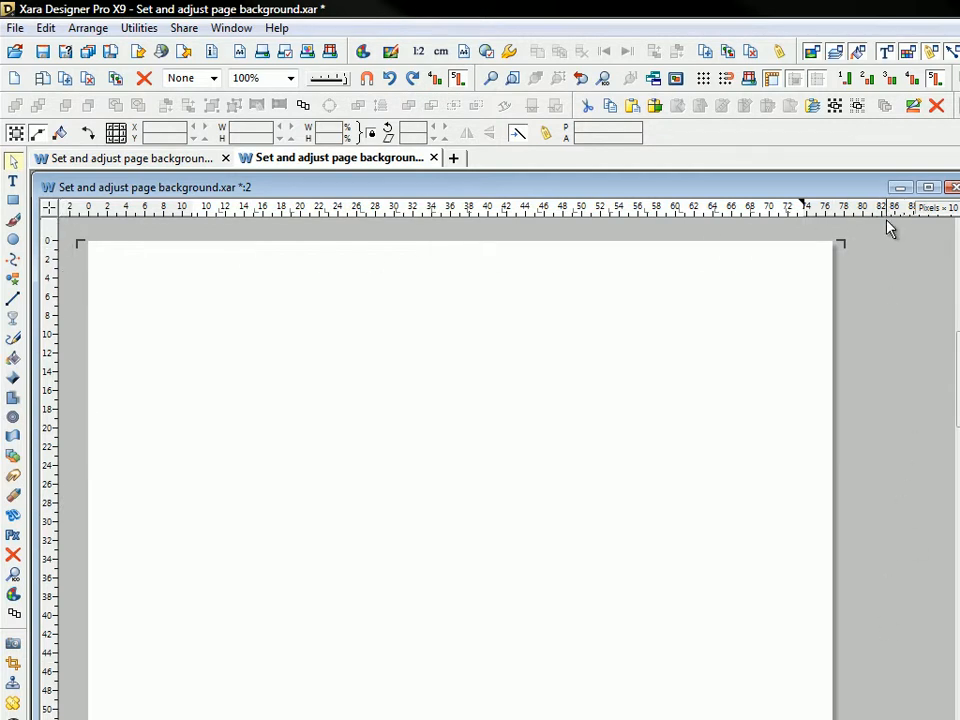
pyautogui.click(542, 719)
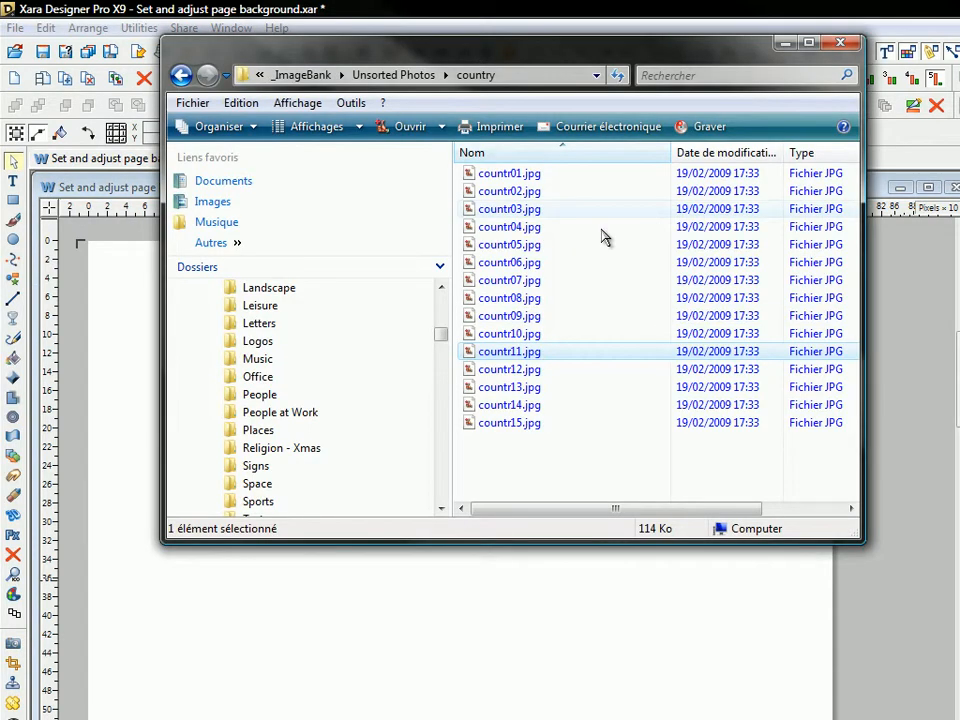
pyautogui.moveTo(505, 369); pyautogui.dragTo(899, 628)
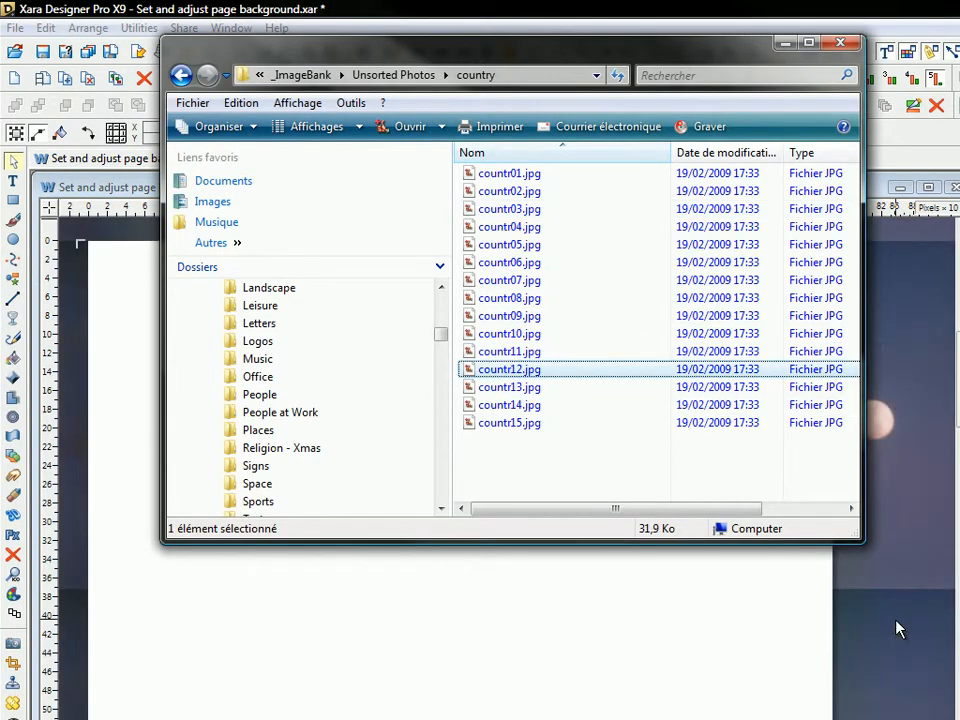
pyautogui.click(950, 147)
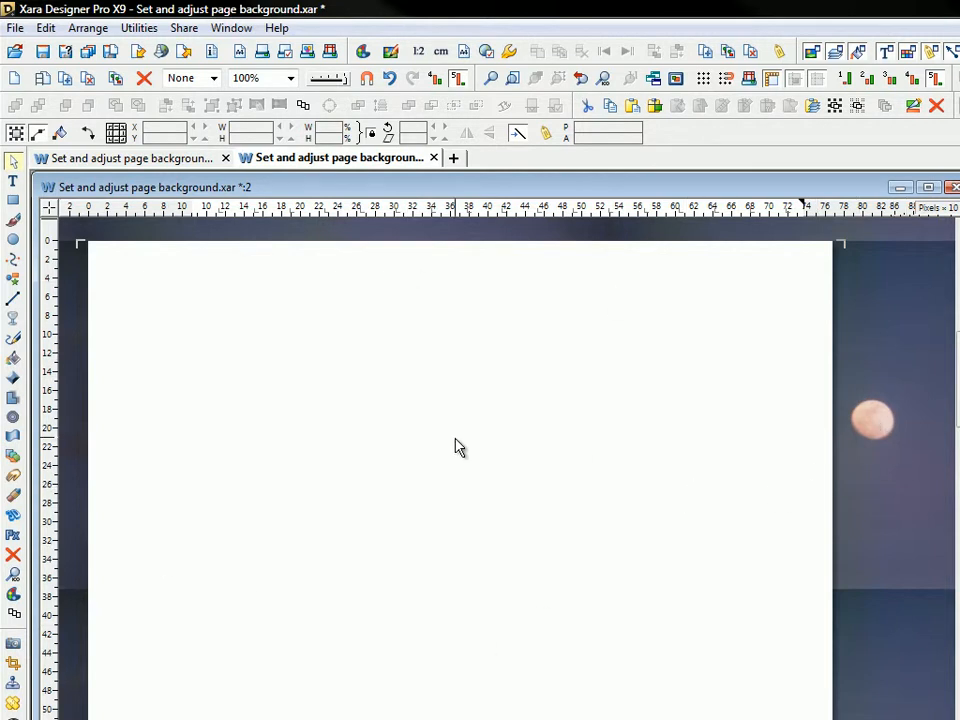
pyautogui.click(391, 78)
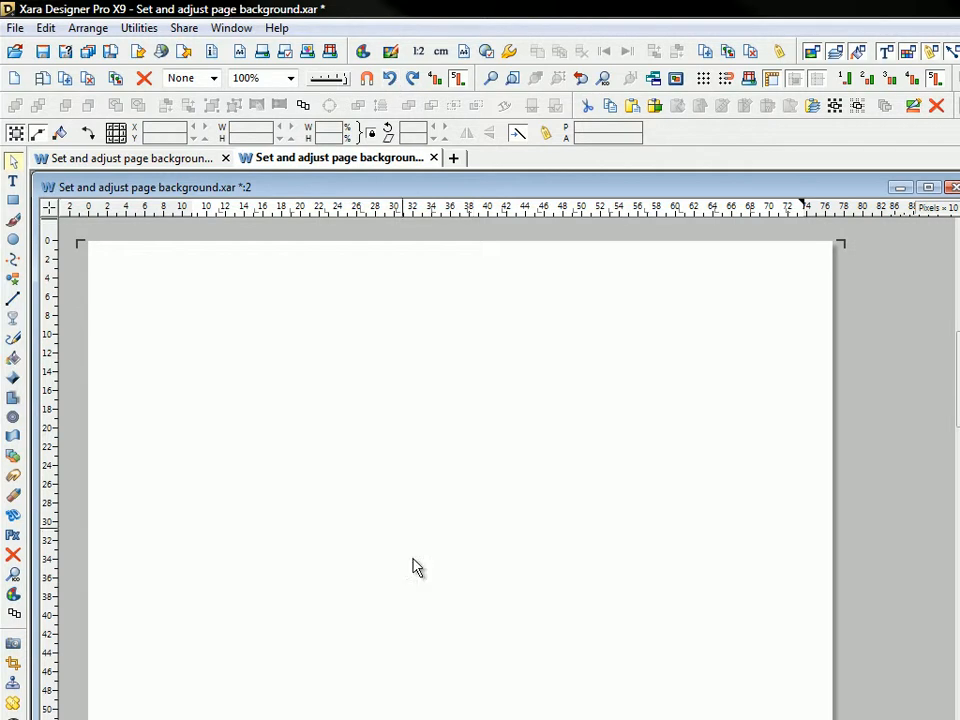
# Step: Place countr13.jpg from the country folder on the page as a photo and move it near the page's upper-left corner
pyautogui.hotkey('alt', 'Tab')
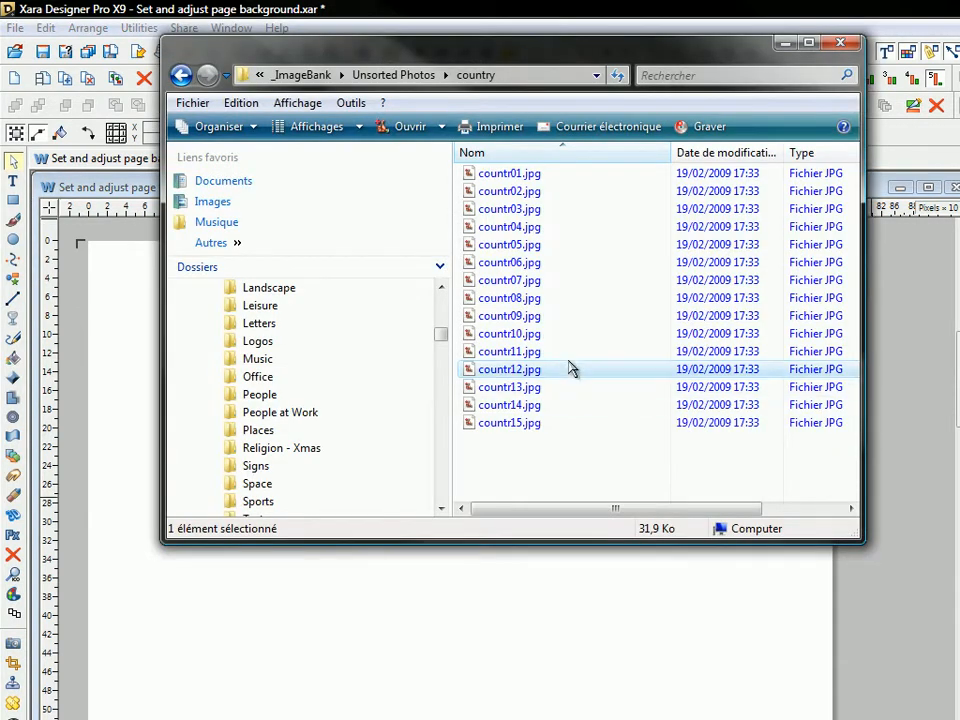
pyautogui.moveTo(501, 392); pyautogui.dragTo(353, 718)
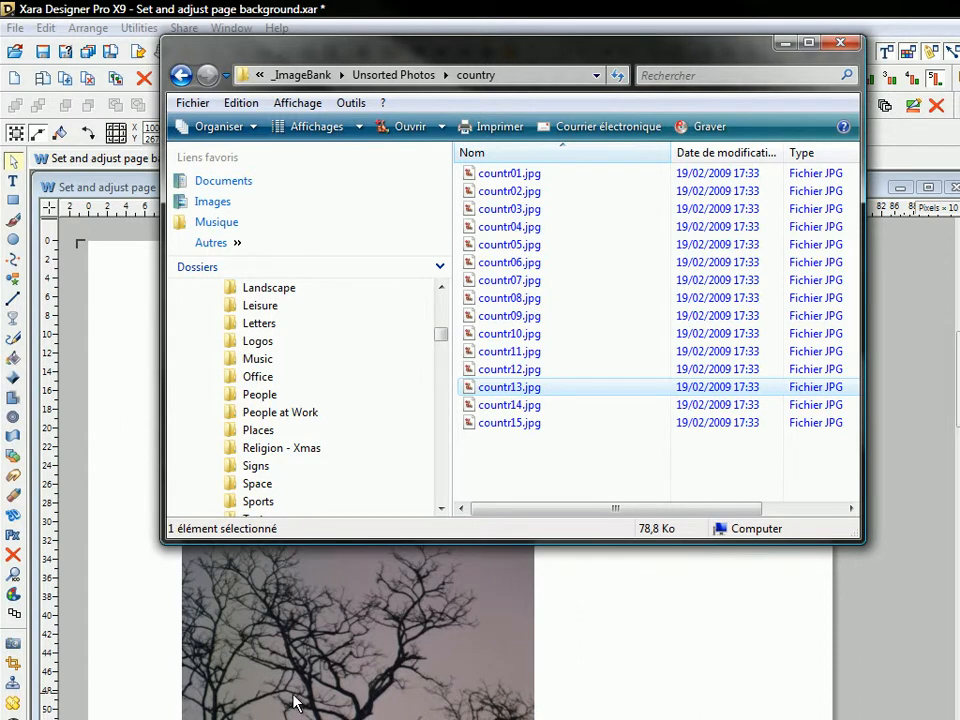
pyautogui.click(586, 620)
pyautogui.moveTo(433, 583); pyautogui.dragTo(388, 407)
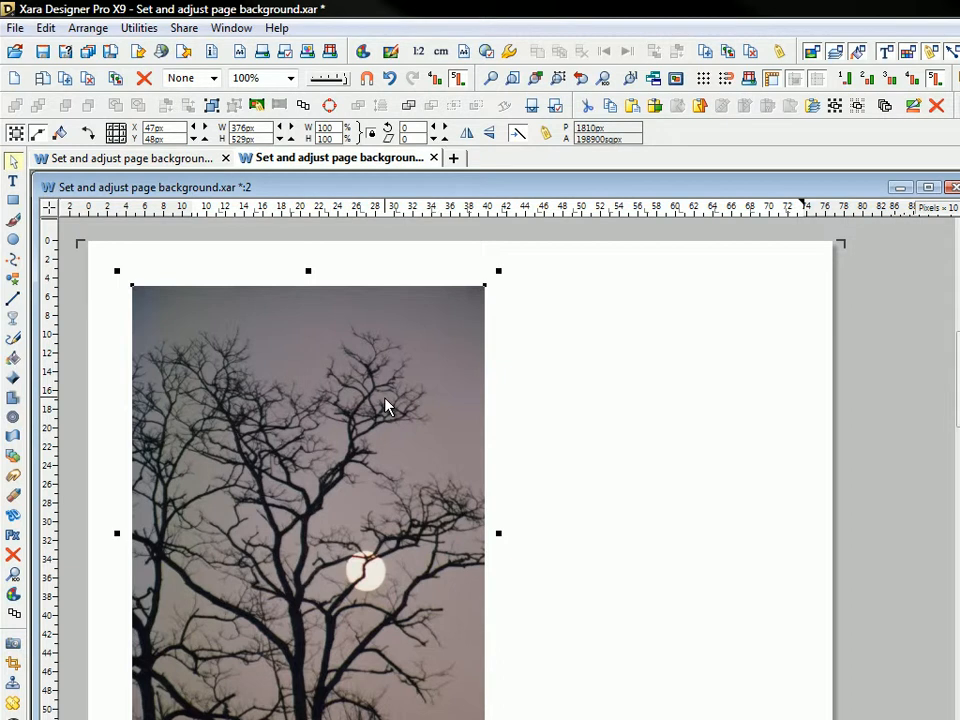
# Step: Bring up the Bitmap gallery, shift the tree photo slightly, and delete it from the page
pyautogui.moveTo(958, 98); pyautogui.dragTo(667, 275)
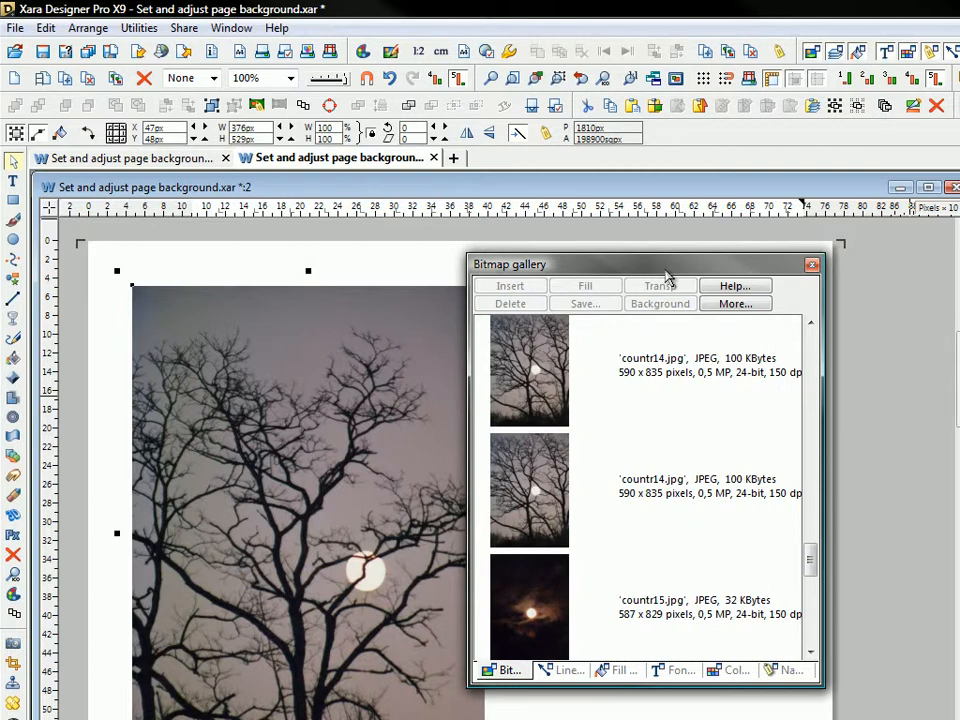
pyautogui.moveTo(342, 388); pyautogui.dragTo(286, 376)
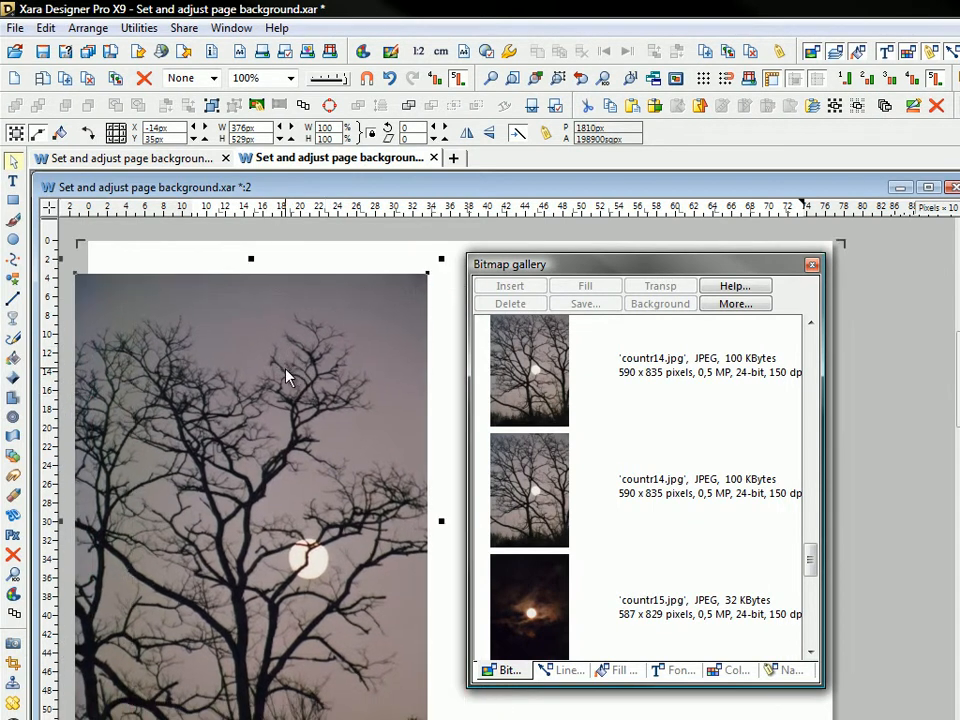
pyautogui.click(936, 107)
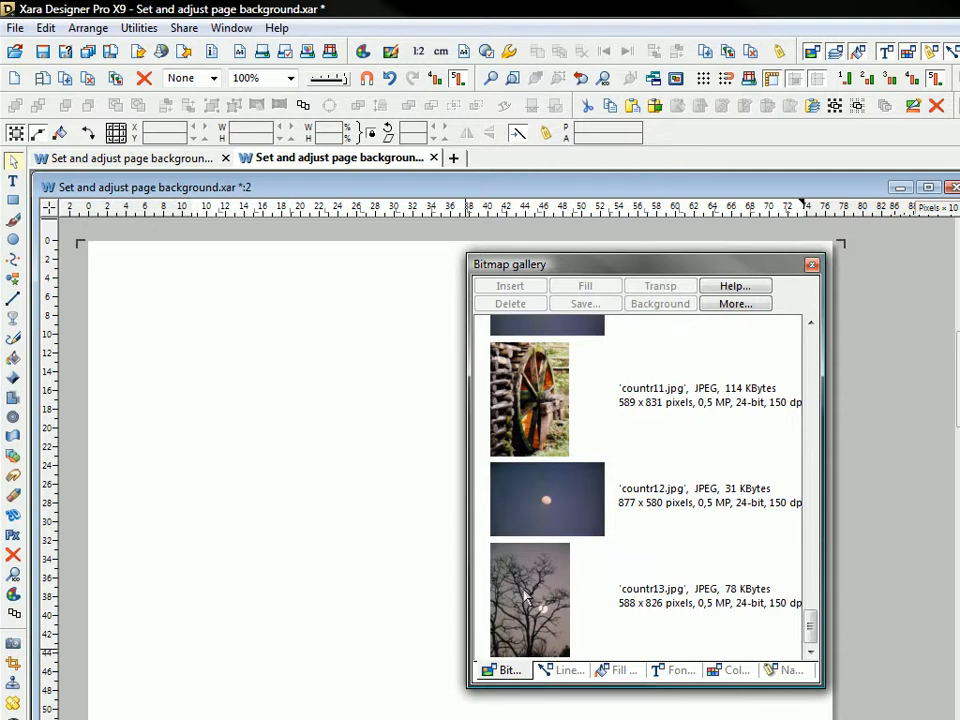
# Step: Set countr13.jpg from the Bitmap gallery as the page background, and replace it with countr12.jpg
pyautogui.rightClick(530, 594)
pyautogui.click(600, 719)
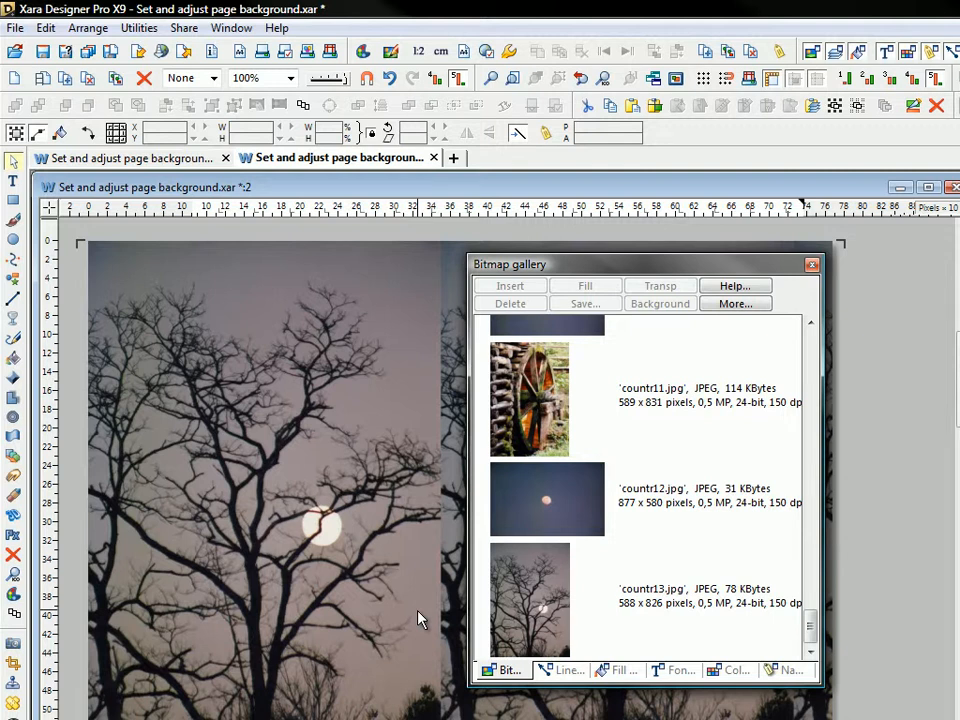
pyautogui.rightClick(524, 600)
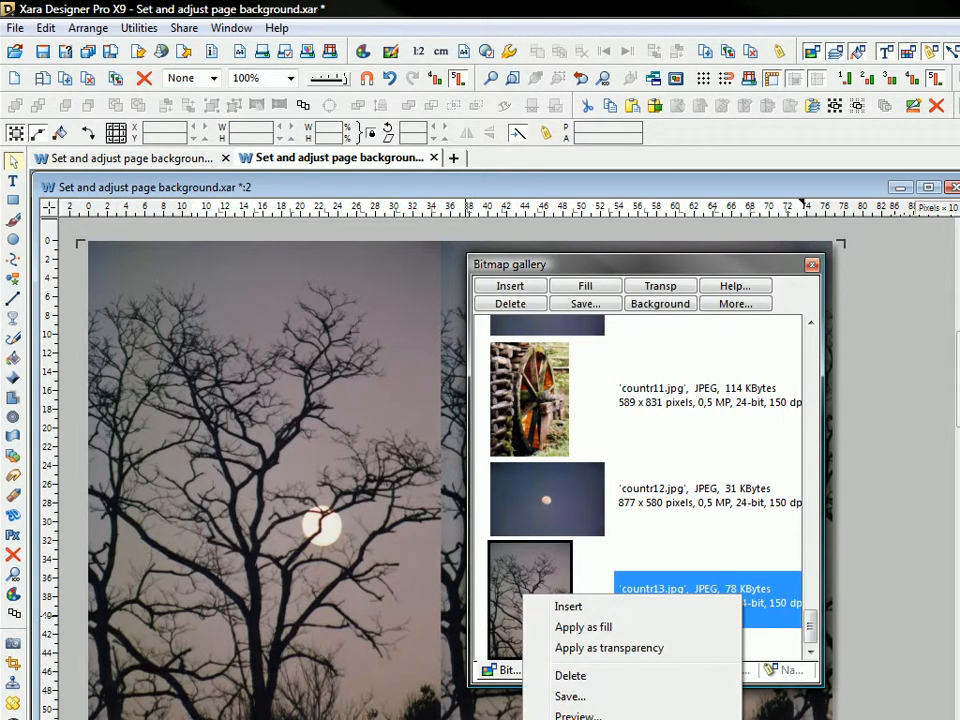
pyautogui.rightClick(527, 497)
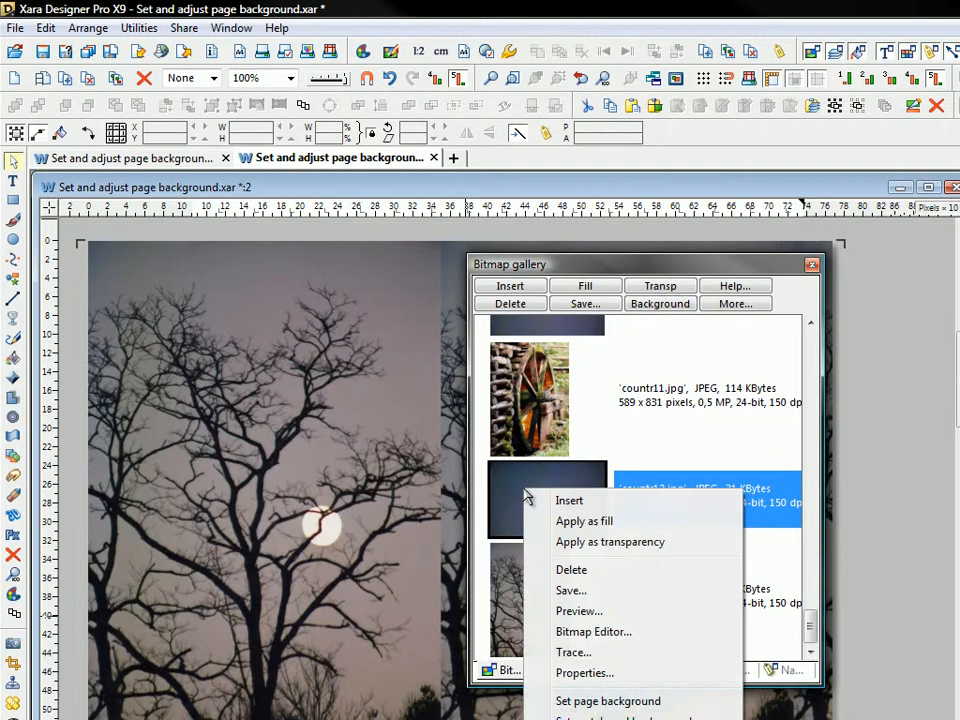
pyautogui.click(600, 704)
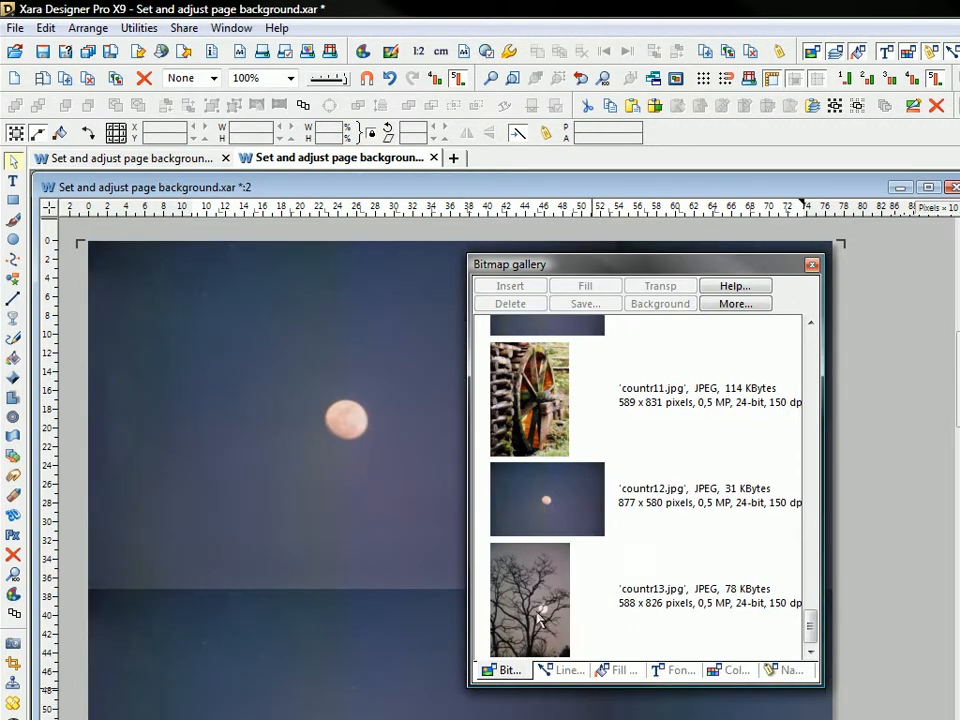
# Step: Apply the photo of the moon among dark clouds from the image folder as the tiled background of page 1
pyautogui.hotkey('alt', 'Tab')
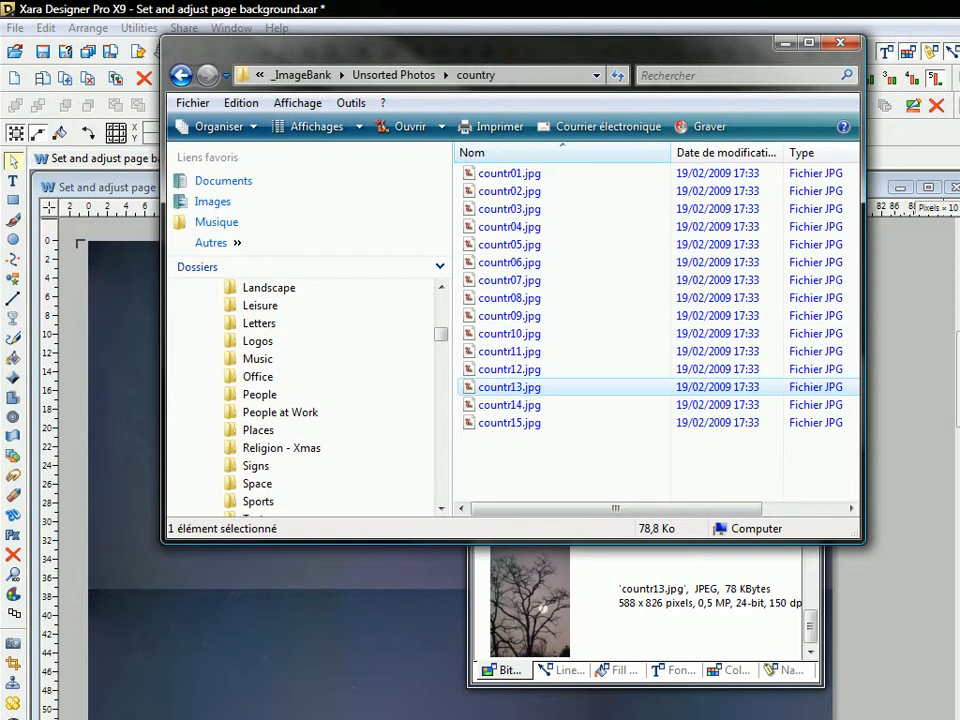
pyautogui.click(500, 194)
pyautogui.moveTo(502, 196); pyautogui.dragTo(216, 701)
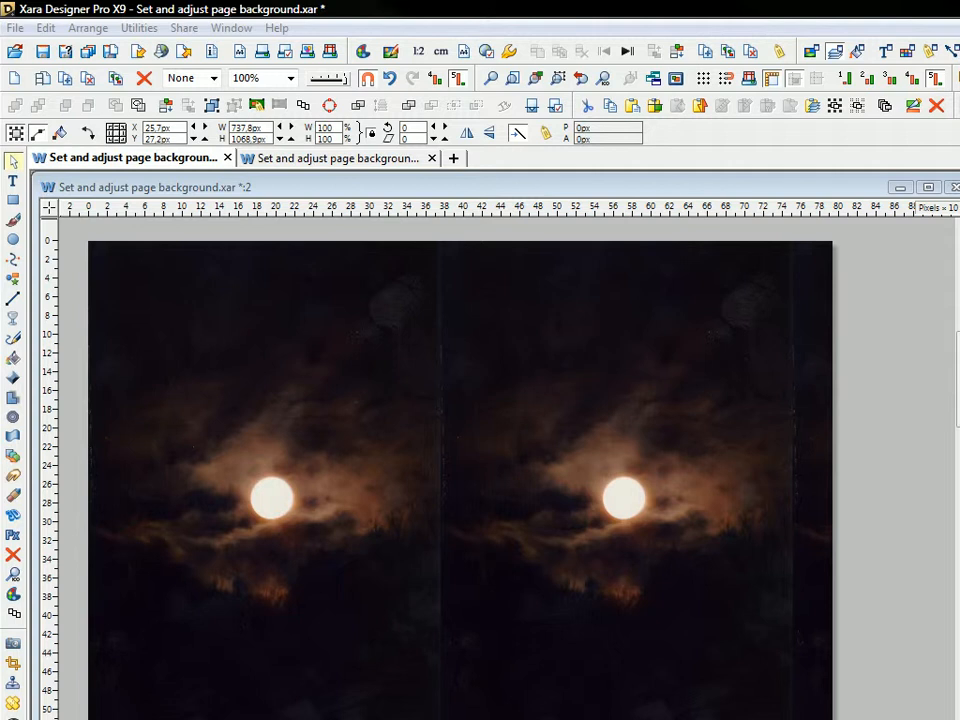
pyautogui.click(834, 260)
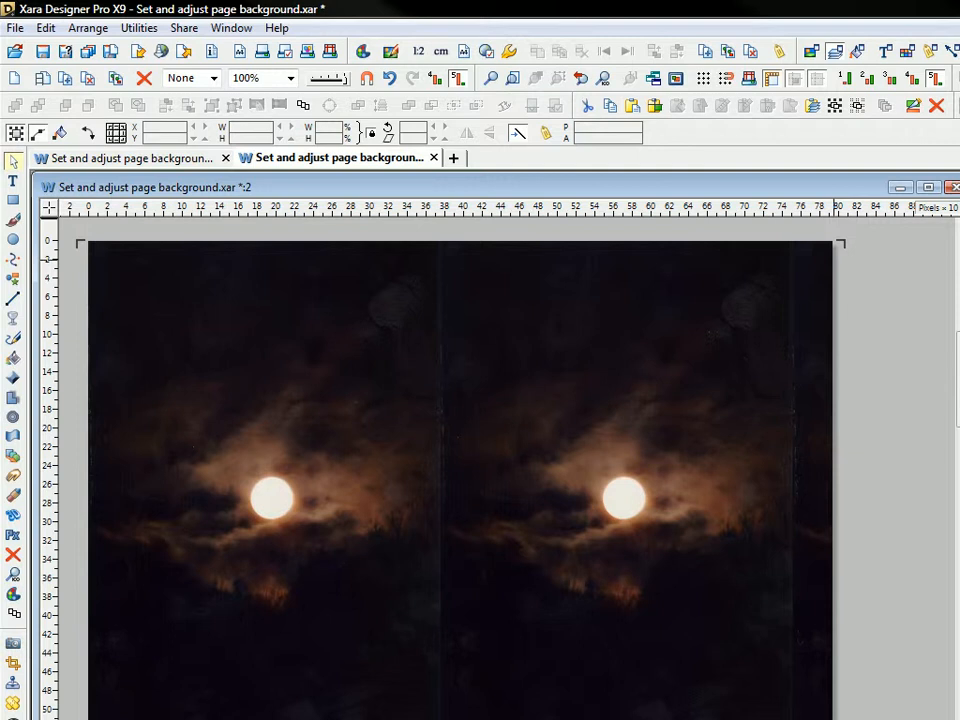
# Step: Select the shadow group inside page 1's Page background layer in the Page & Layer Gallery, and close the gallery
pyautogui.moveTo(958, 283); pyautogui.dragTo(653, 238)
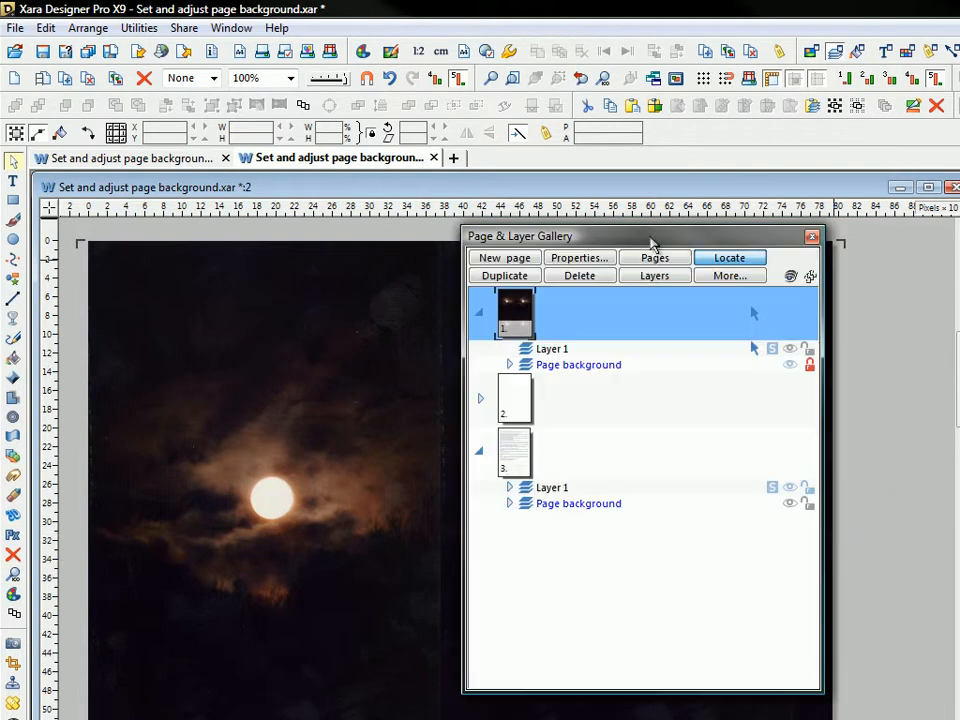
pyautogui.click(595, 365)
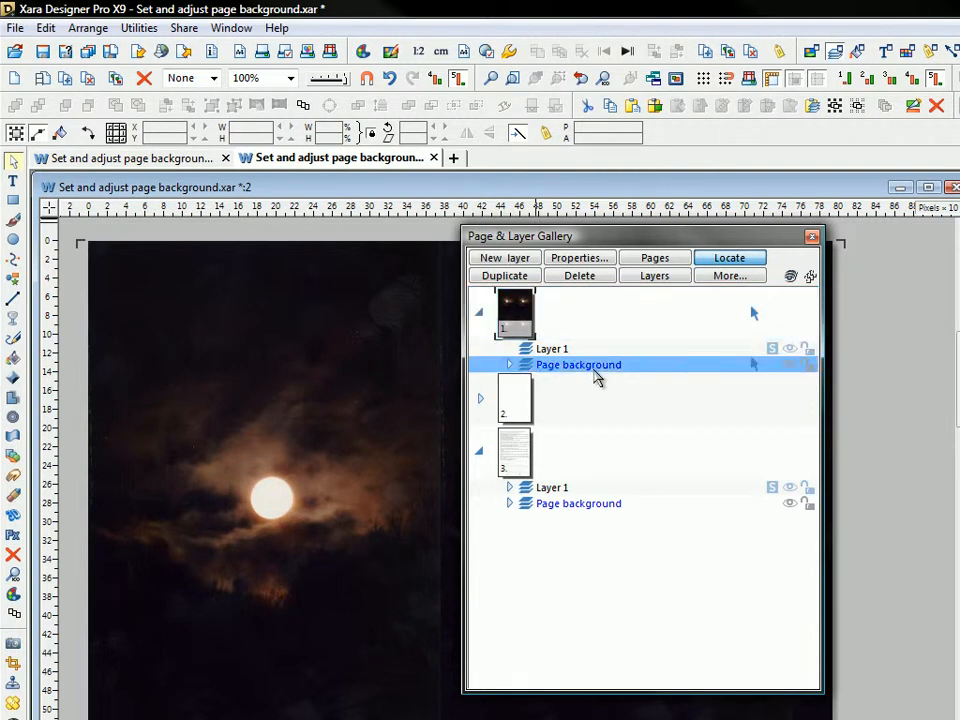
pyautogui.click(509, 366)
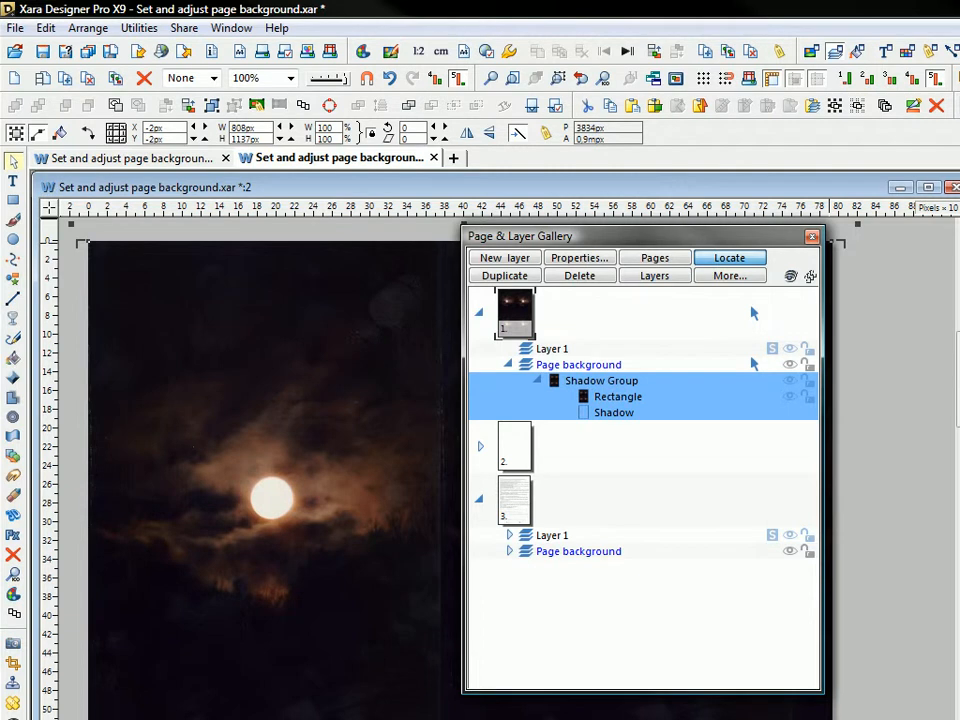
pyautogui.press('F10')
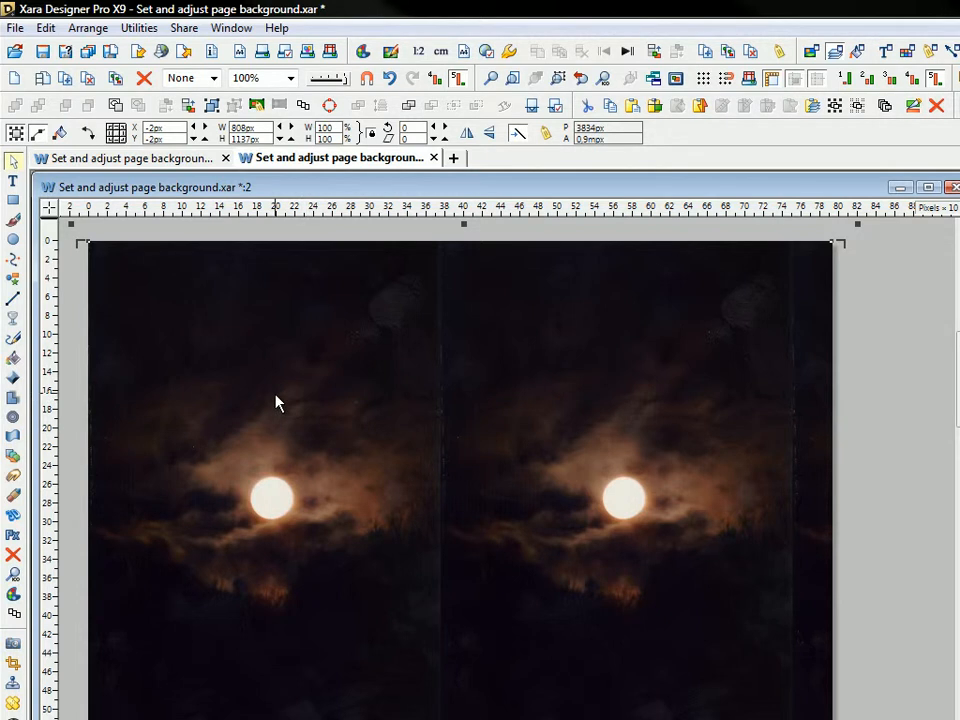
# Step: Shift the background's bitmap fill down and to the right with the Fill tool, try rotating it, and undo the rotation
pyautogui.click(13, 358)
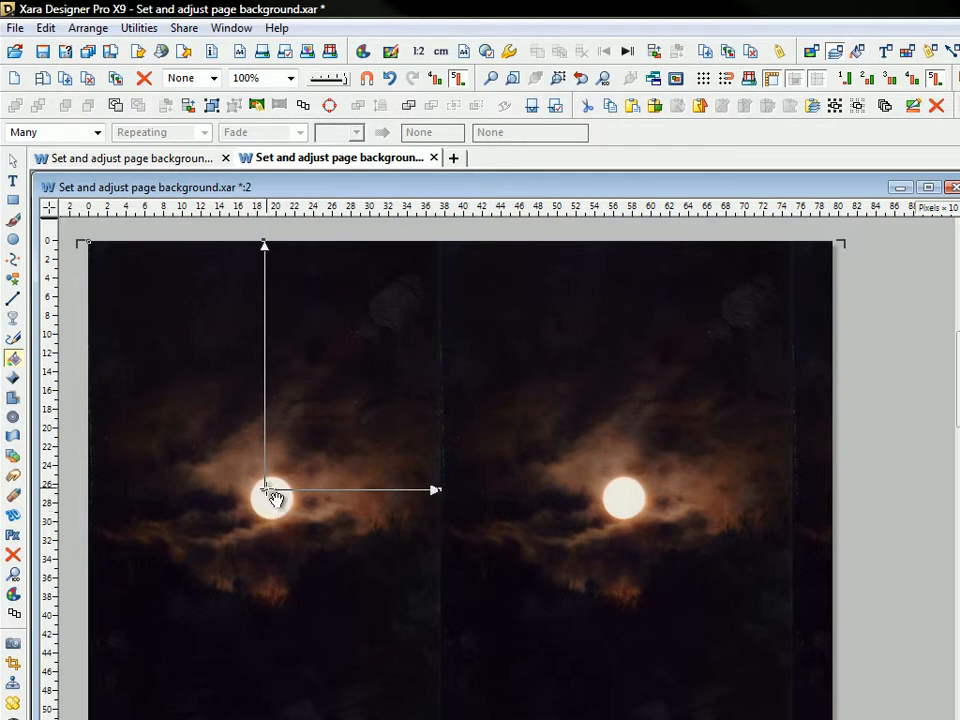
pyautogui.moveTo(270, 497); pyautogui.dragTo(366, 568)
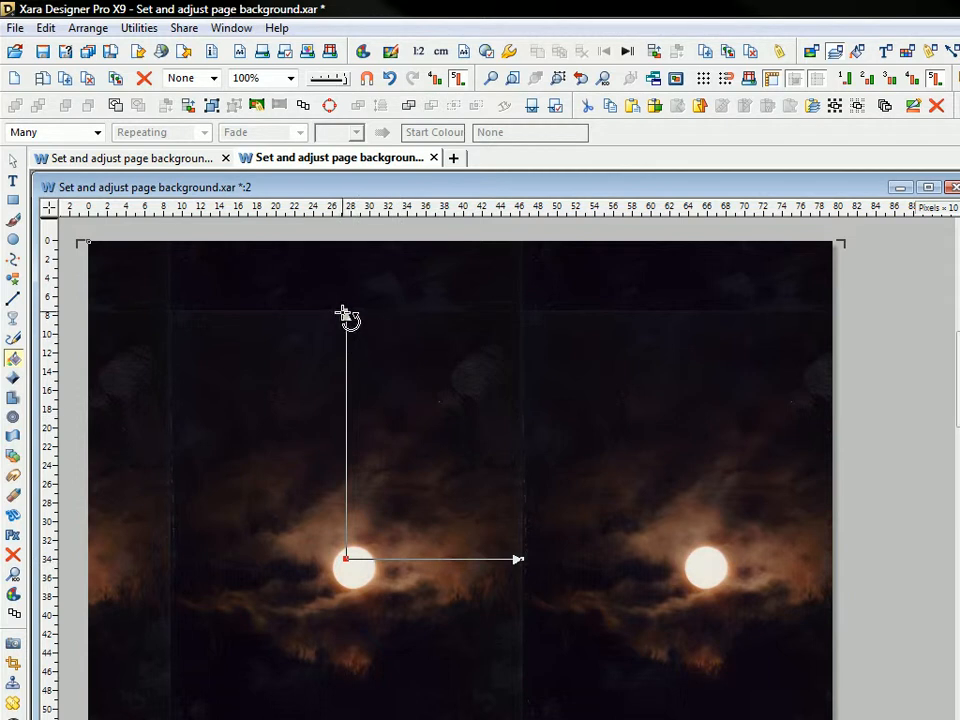
pyautogui.moveTo(349, 317); pyautogui.dragTo(420, 345)
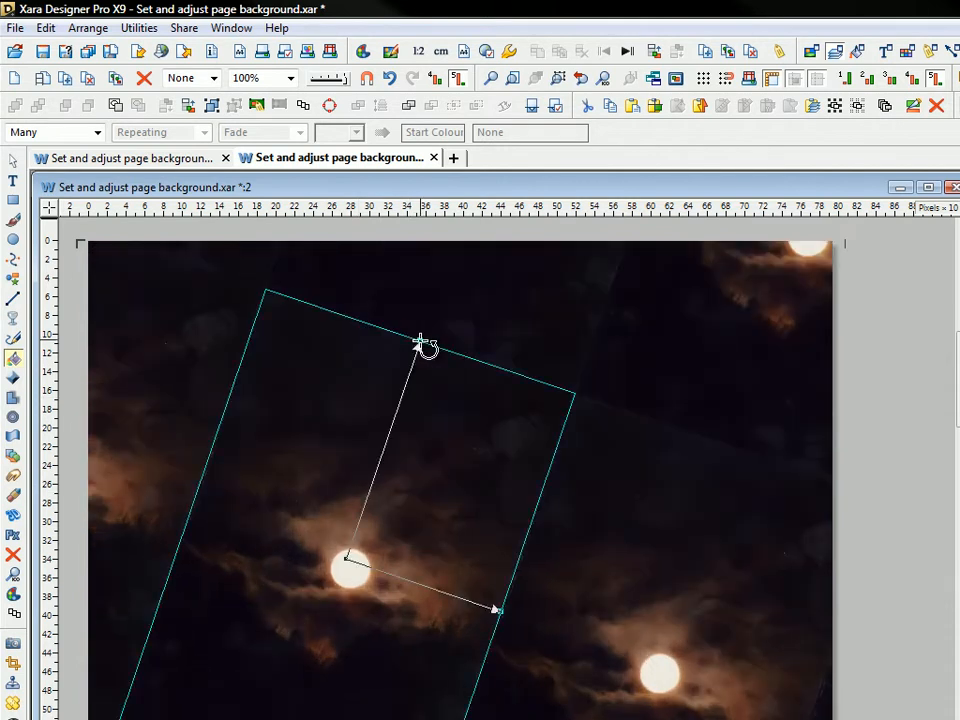
pyautogui.click(390, 79)
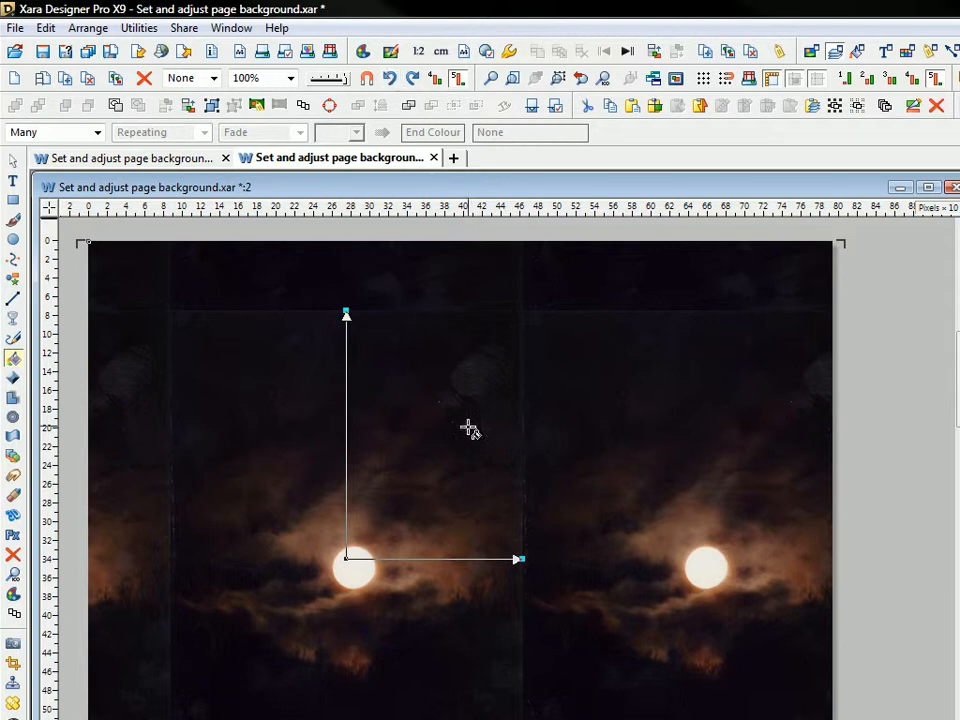
# Step: Enlarge the background's bitmap fill and centre it on the page so that one tile spans the full page width
pyautogui.moveTo(521, 559); pyautogui.dragTo(636, 560)
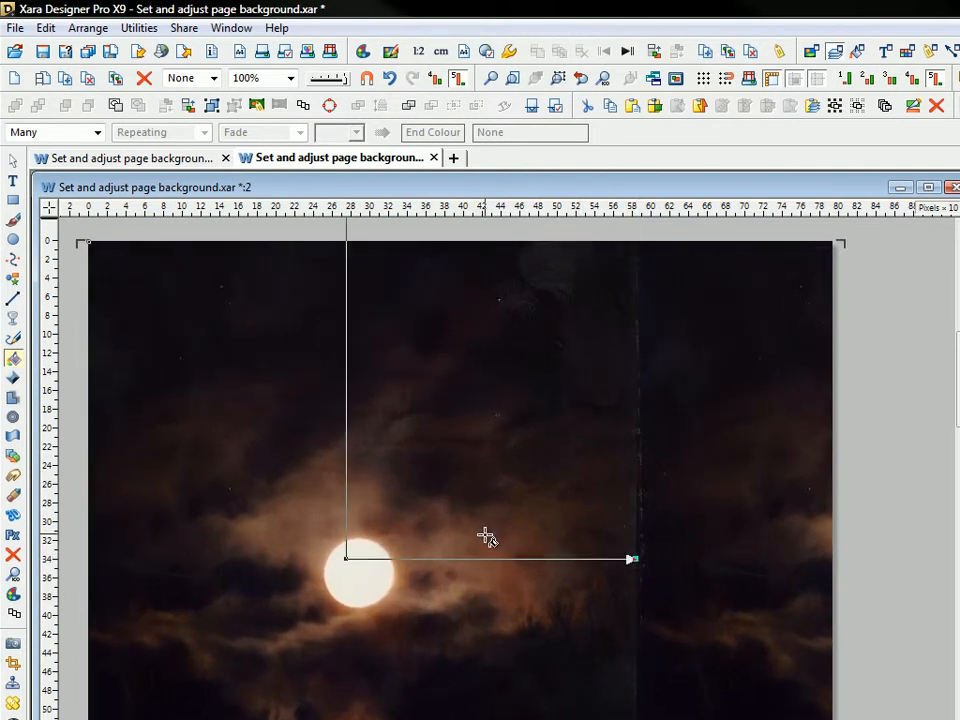
pyautogui.scroll(-1, 485, 538)
pyautogui.scroll(-3, 486, 536)
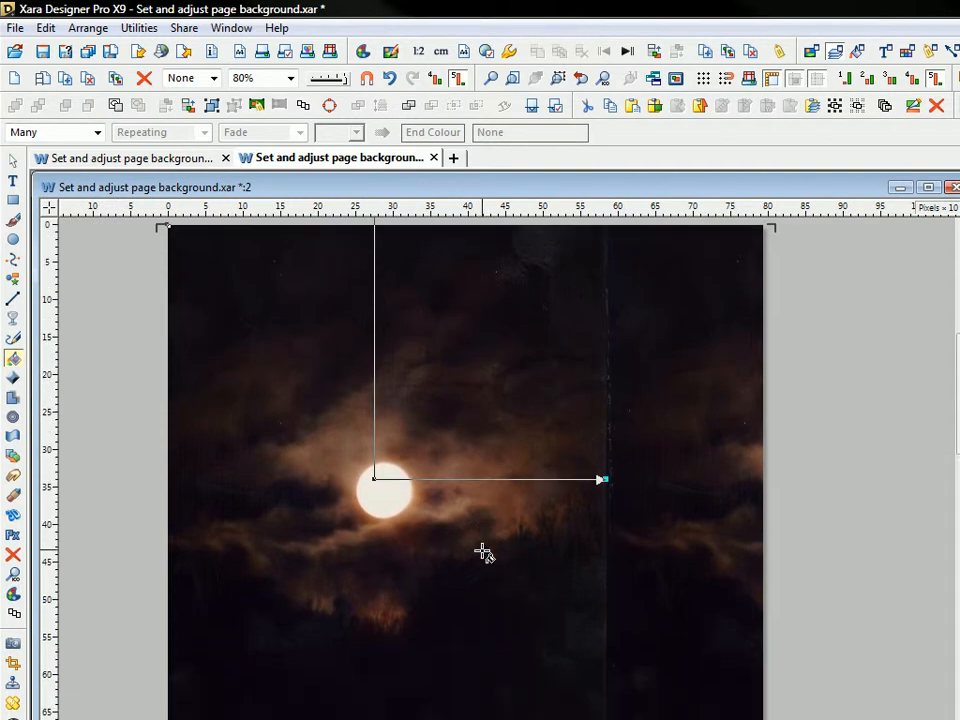
pyautogui.scroll(-1, 484, 554)
pyautogui.scroll(-2, 484, 554)
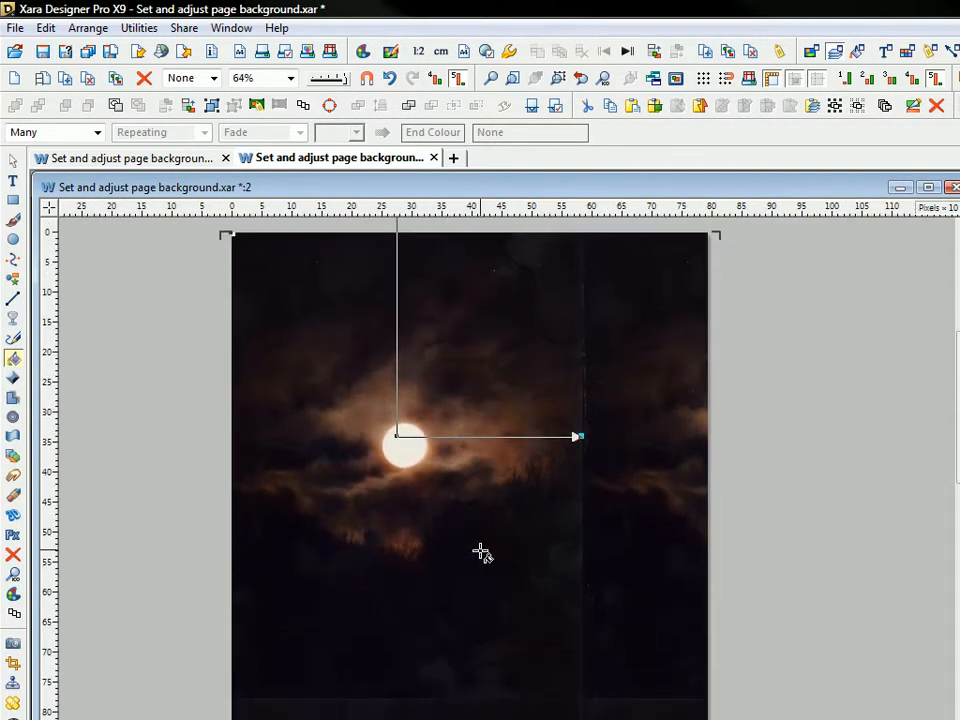
pyautogui.scroll(-1, 476, 457)
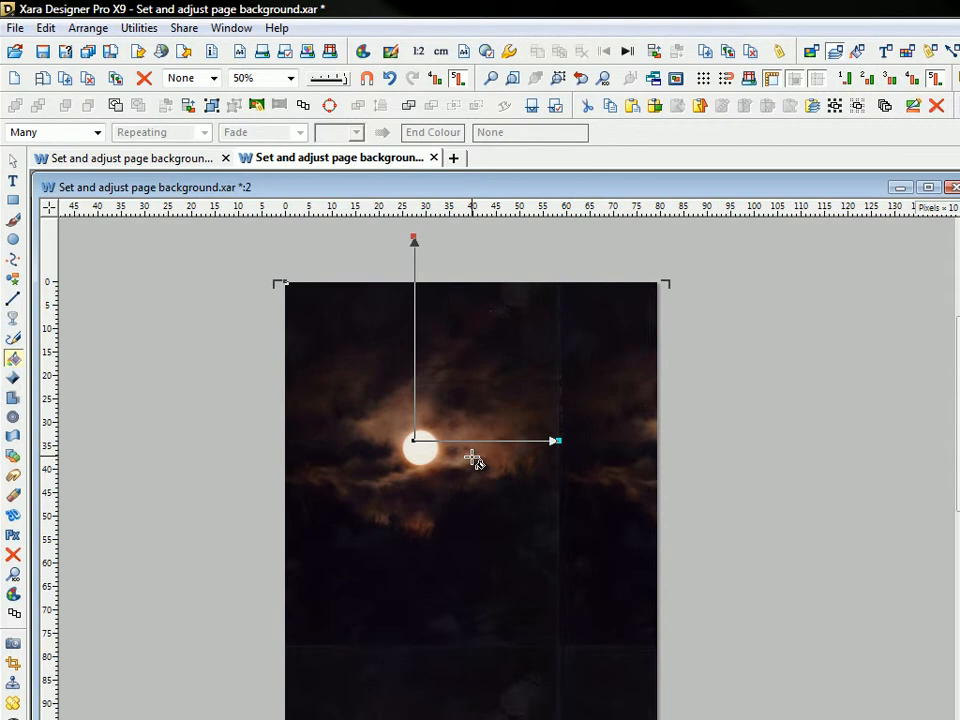
pyautogui.scroll(-1, 473, 458)
pyautogui.moveTo(955, 350); pyautogui.dragTo(957, 377)
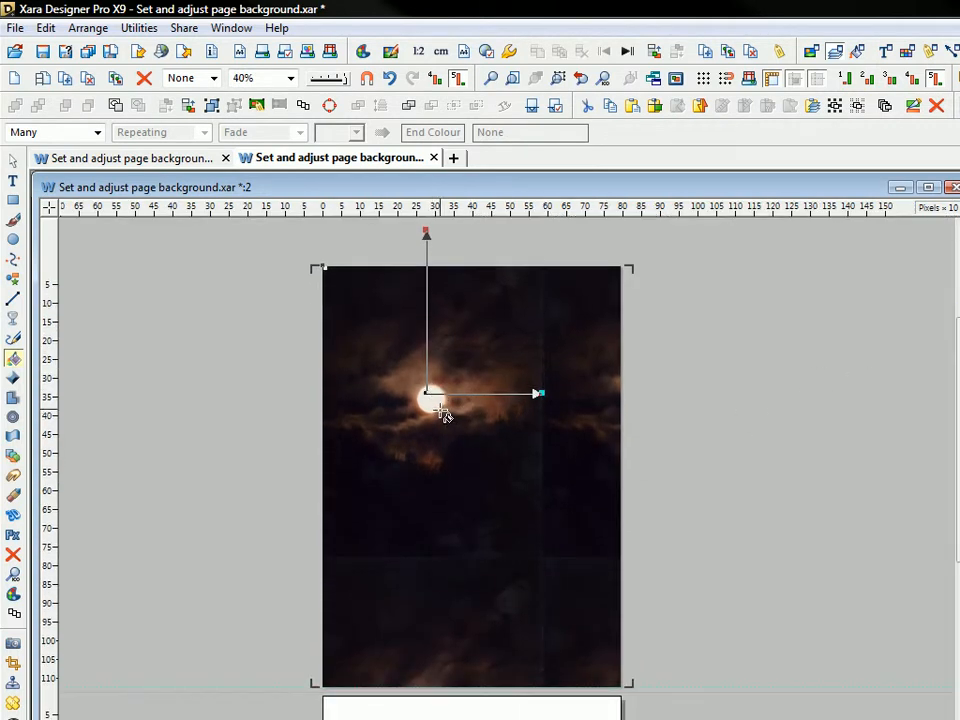
pyautogui.moveTo(427, 393); pyautogui.dragTo(470, 474)
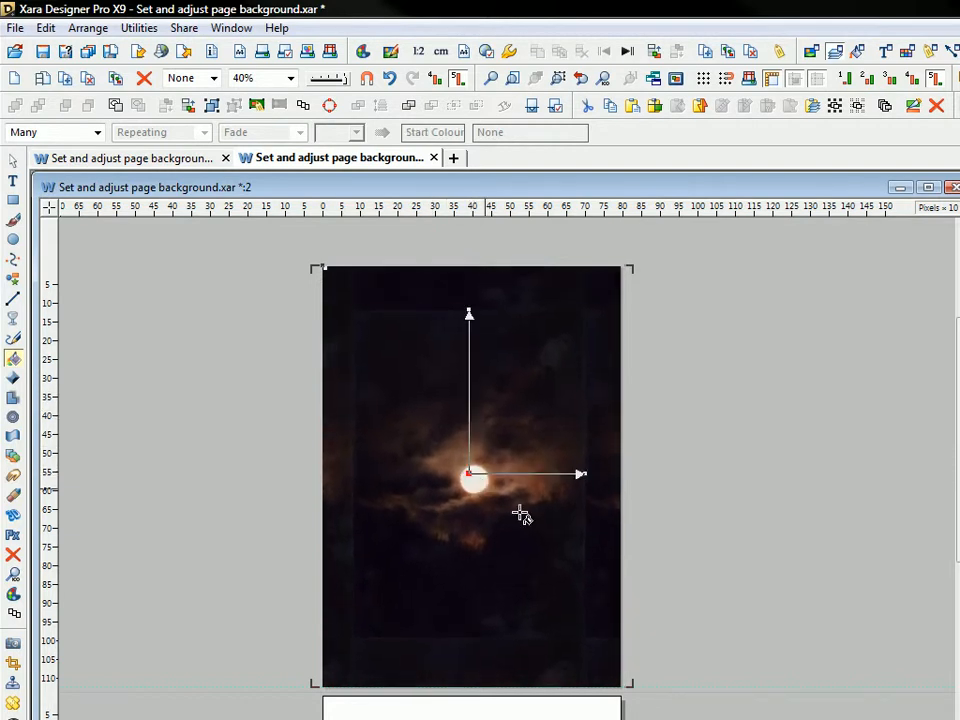
pyautogui.moveTo(584, 476); pyautogui.dragTo(620, 476)
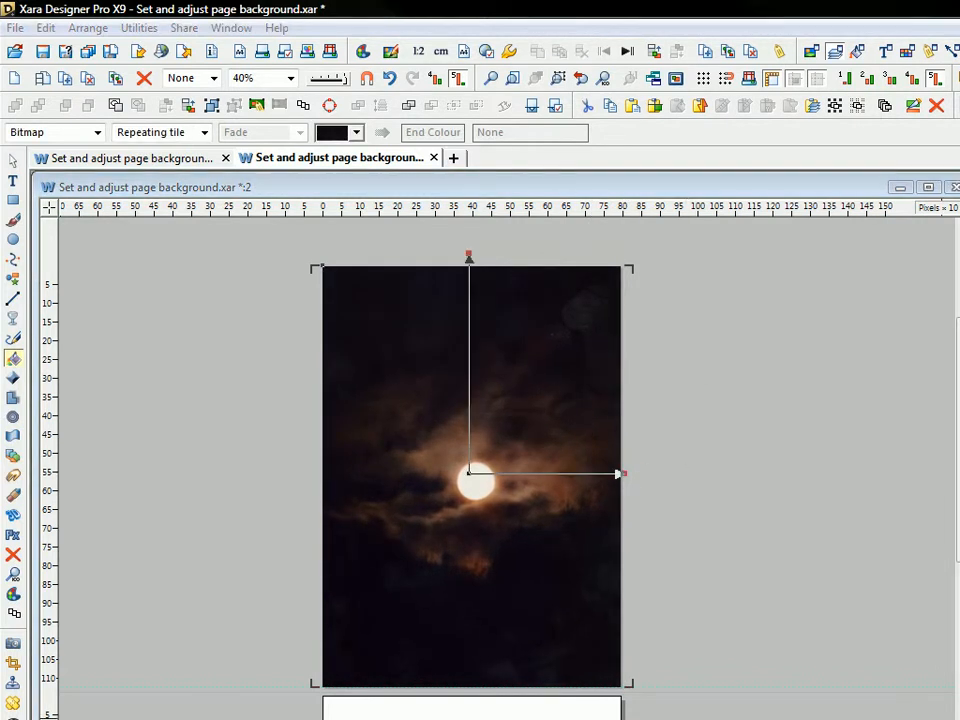
# Step: Set the background photo's brightness to 40 with the Photo tool
pyautogui.click(14, 645)
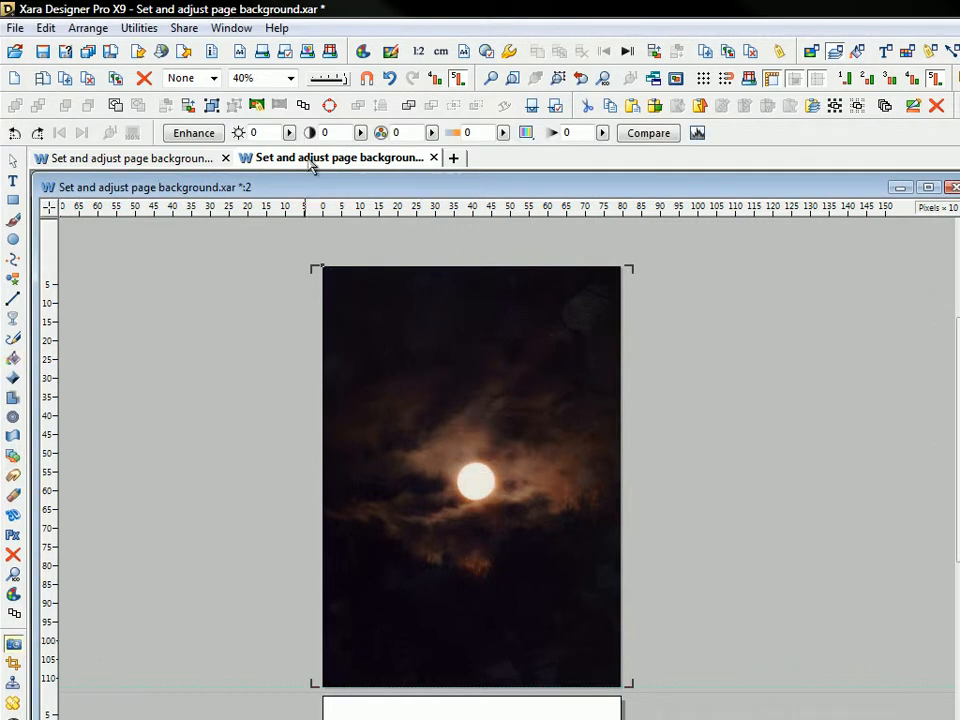
pyautogui.click(289, 133)
pyautogui.moveTo(291, 158); pyautogui.dragTo(319, 153)
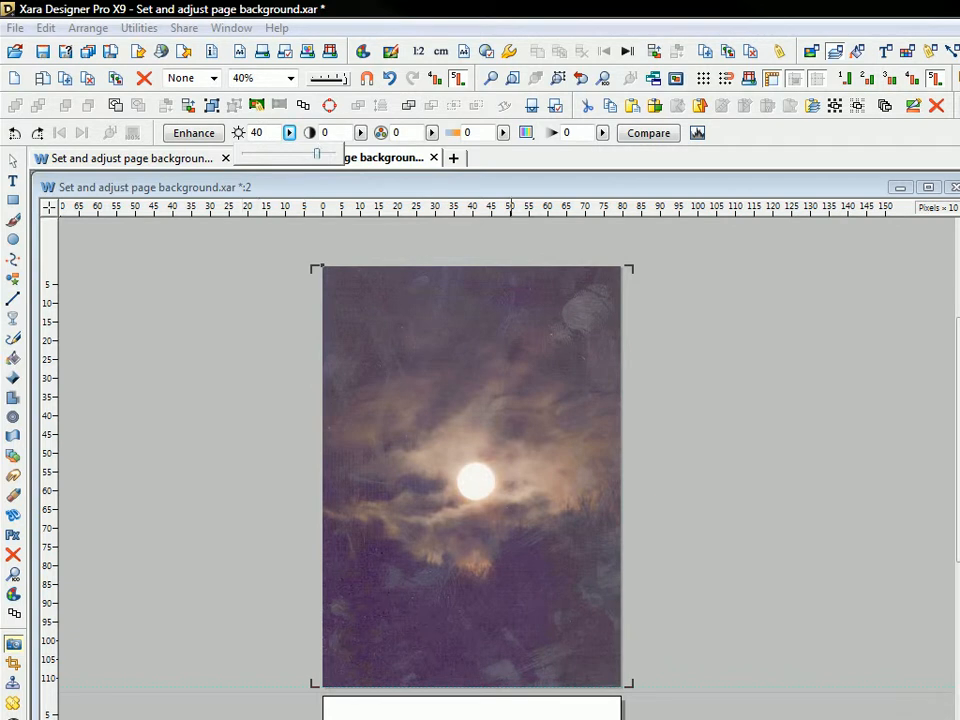
# Step: Set the background photo's contrast to 21 and its colour saturation to 4 with the Photo tool
pyautogui.click(361, 134)
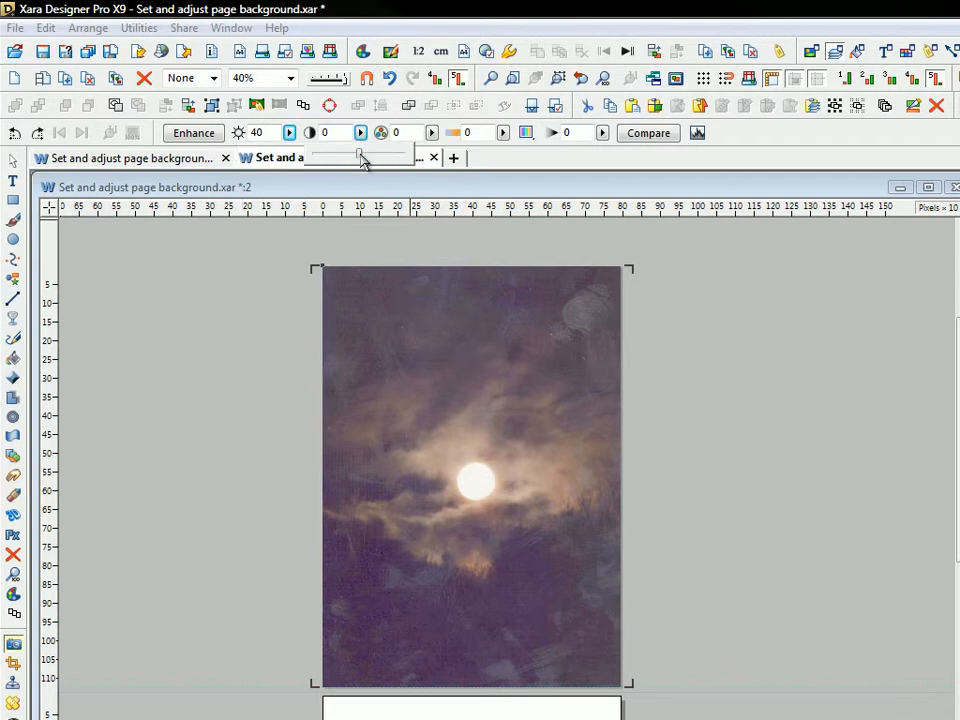
pyautogui.moveTo(362, 160); pyautogui.dragTo(381, 160)
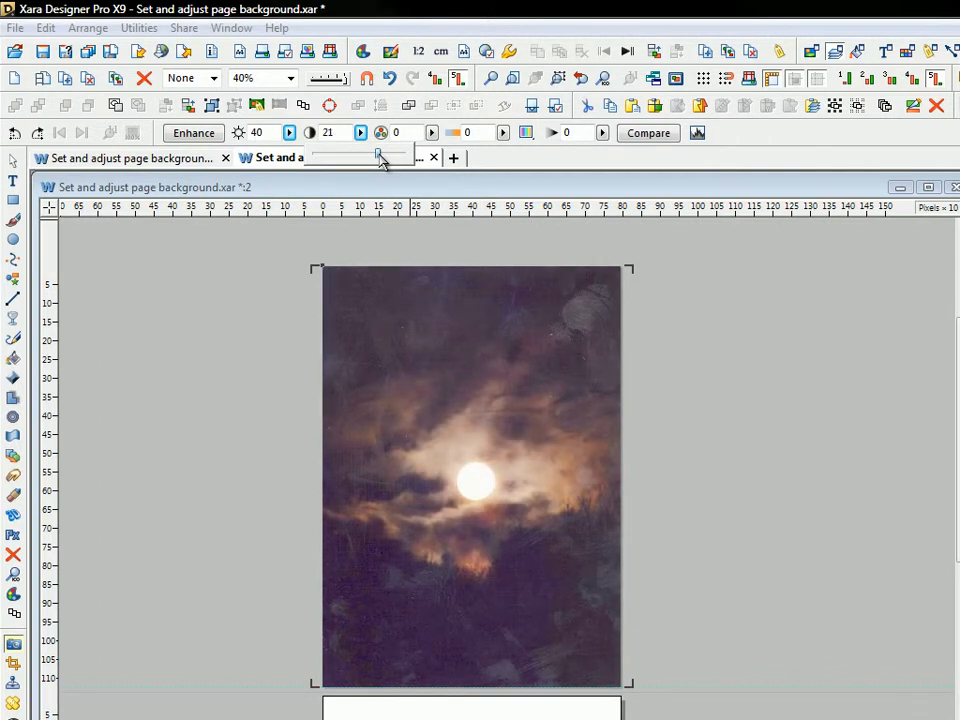
pyautogui.click(431, 133)
pyautogui.moveTo(431, 159); pyautogui.dragTo(440, 164)
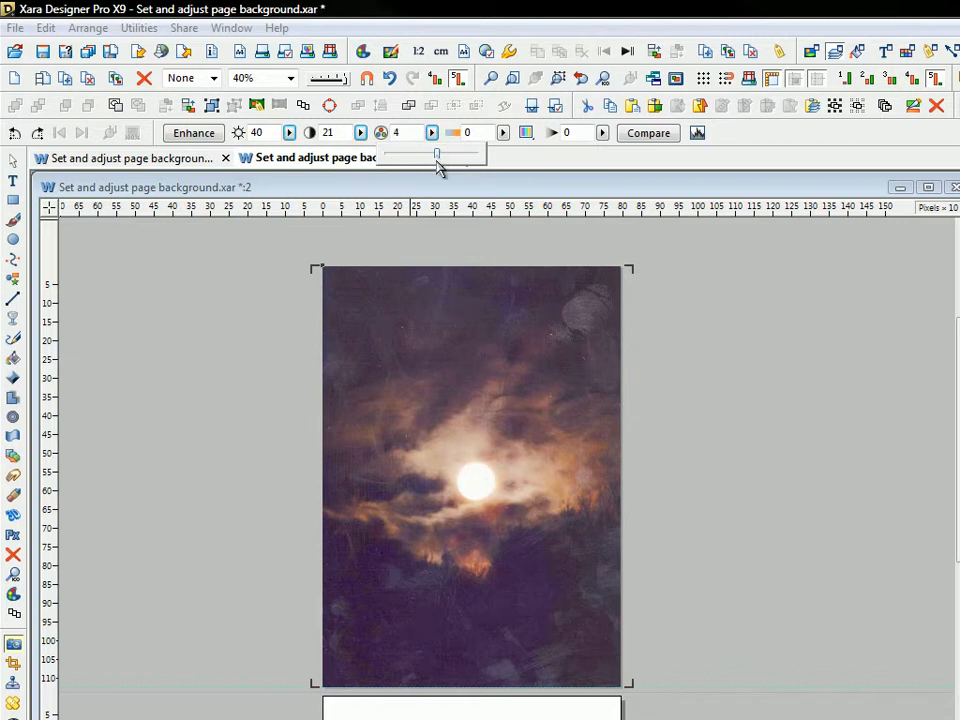
# Step: Blur the background photo by setting its sharpness to -100
pyautogui.click(604, 134)
pyautogui.moveTo(606, 156); pyautogui.dragTo(525, 167)
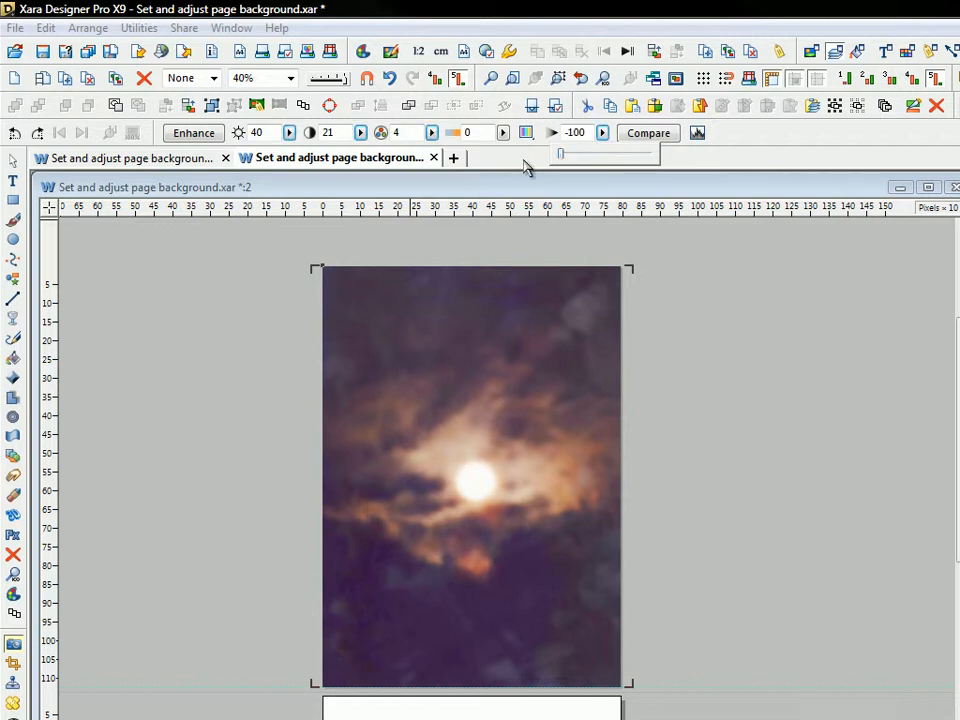
pyautogui.click(603, 133)
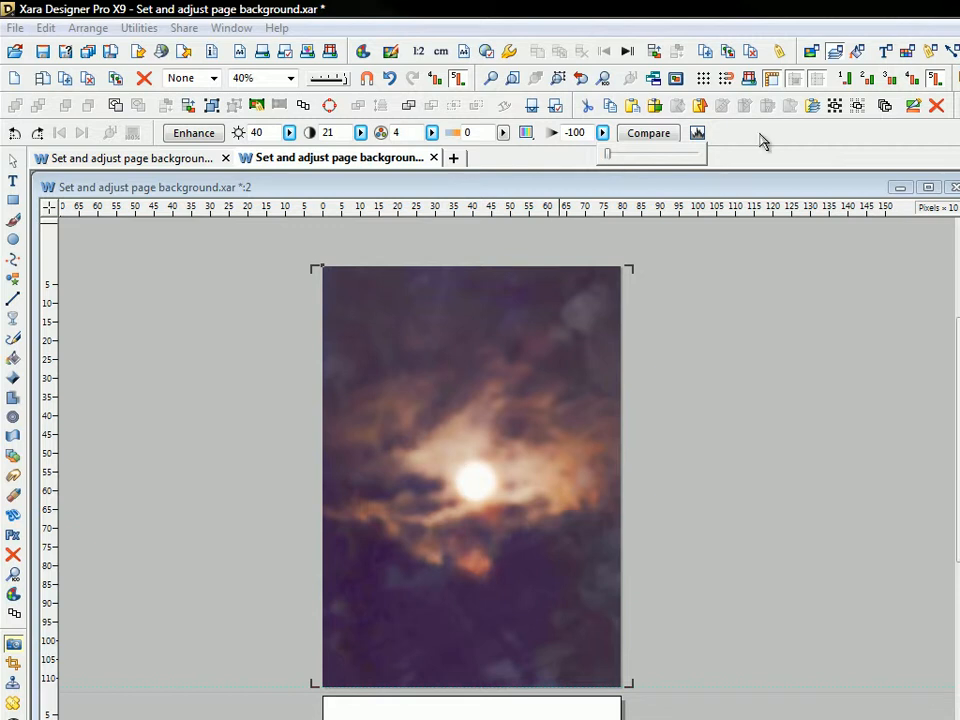
# Step: In the Levels dialog for the background photo, set the black input level to 50 and the midtone input level to 2
pyautogui.click(698, 134)
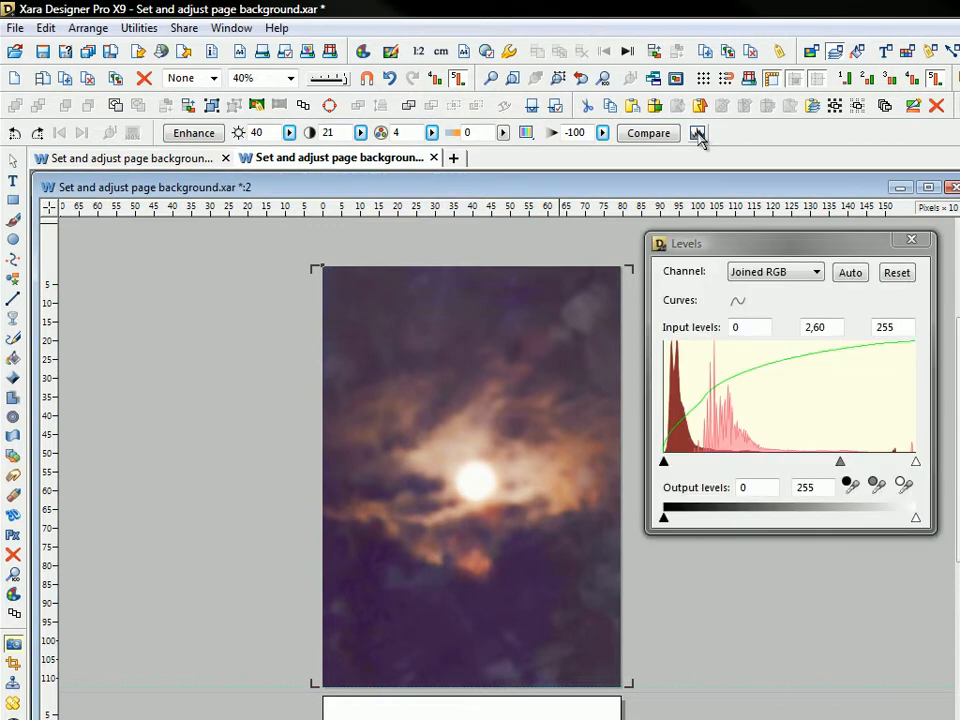
pyautogui.doubleClick(743, 327)
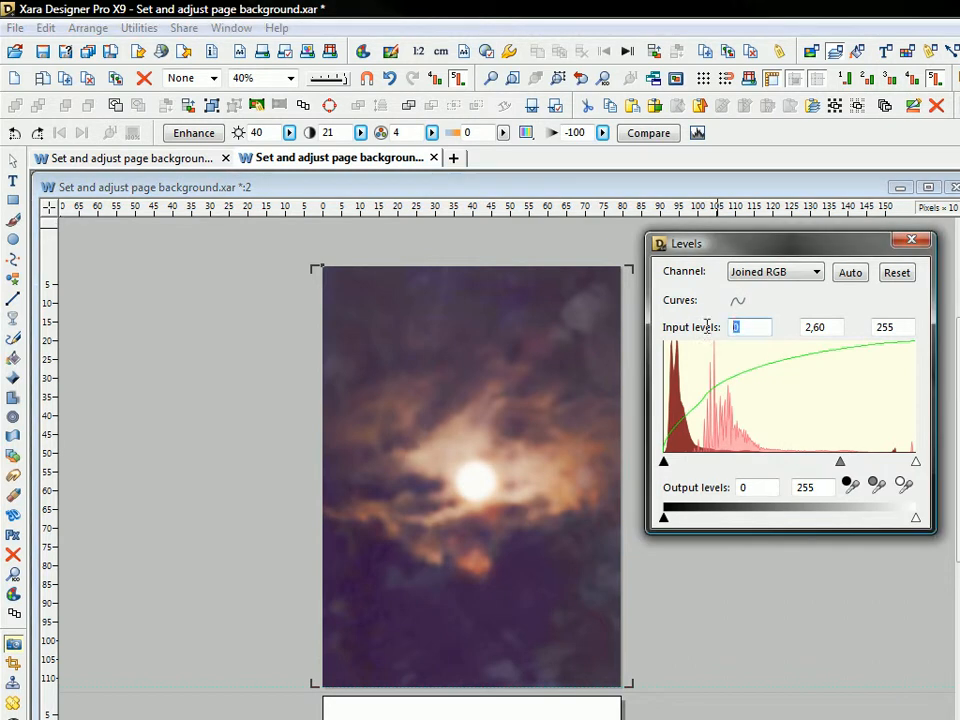
pyautogui.write('50')
pyautogui.press('Return')
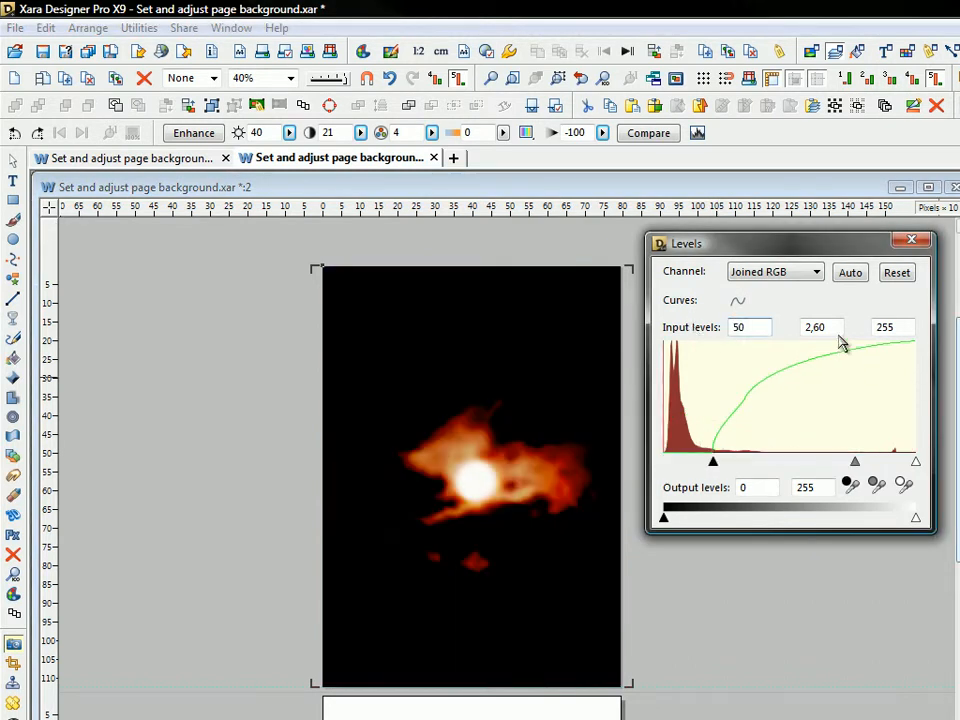
pyautogui.doubleClick(806, 327)
pyautogui.write('2')
pyautogui.press('Return')
# Step: Set the white input level of the joined RGB channel to 117 and close the Levels dialog
pyautogui.doubleClick(886, 328)
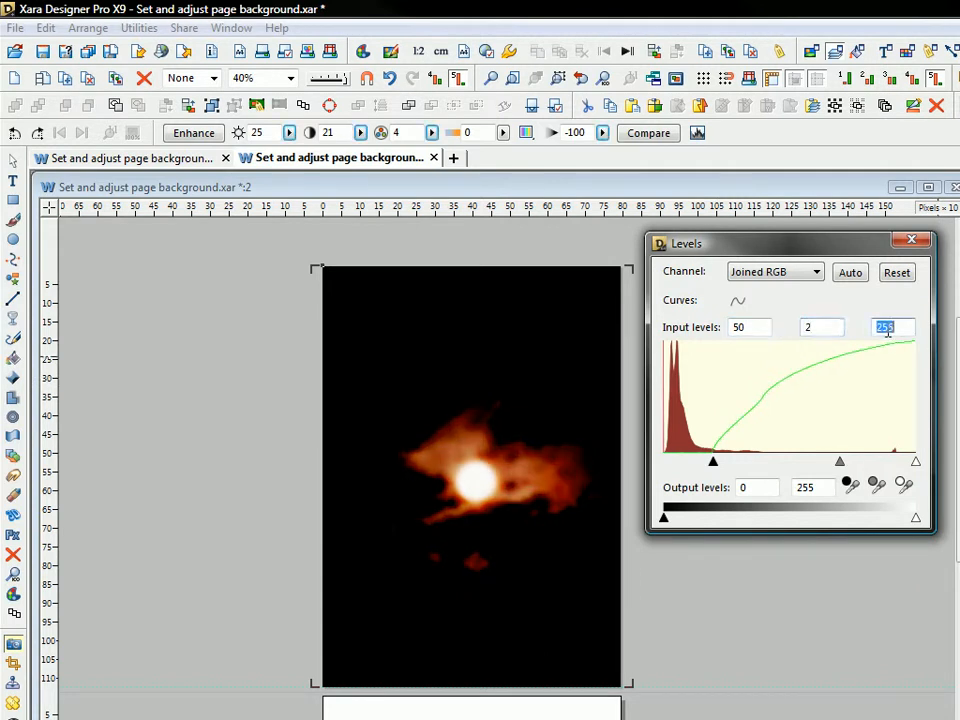
pyautogui.write('110')
pyautogui.press('Return')
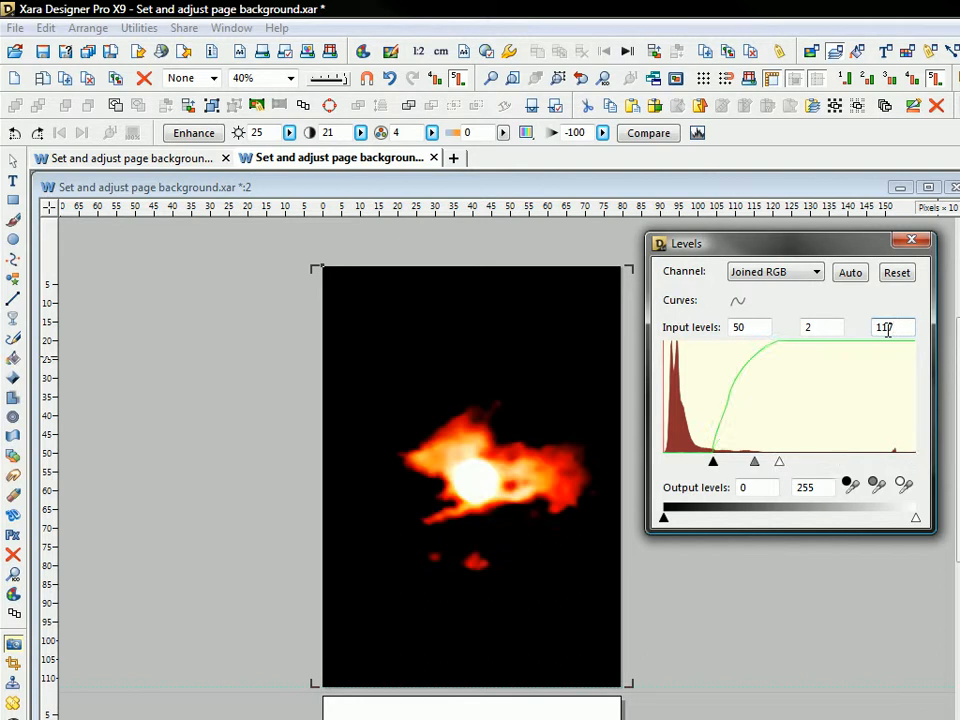
pyautogui.press('BackSpace')
pyautogui.write('7')
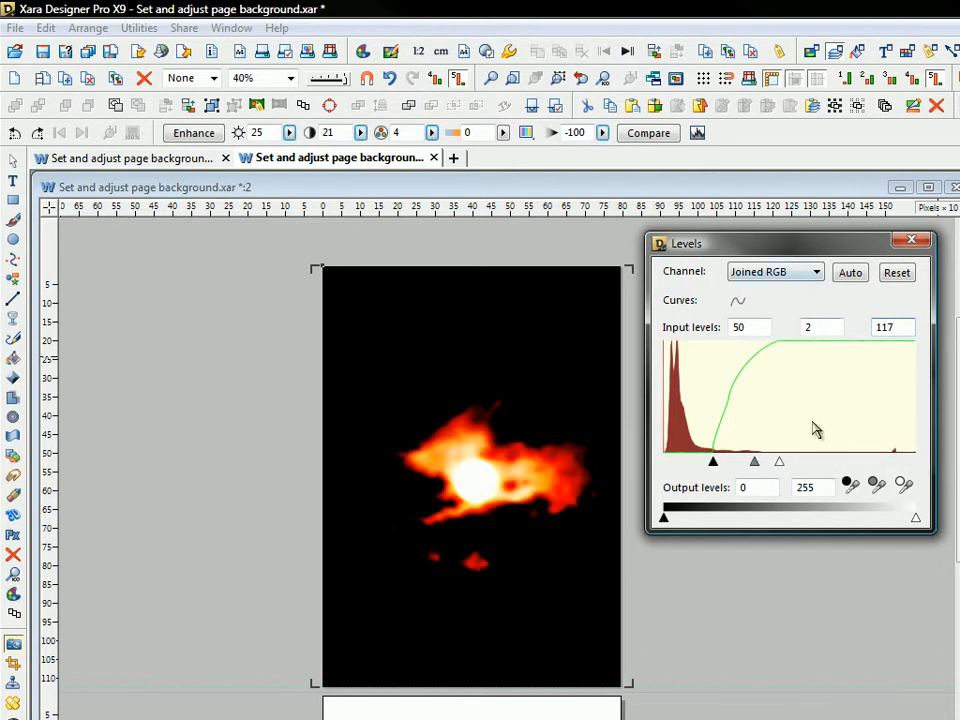
pyautogui.click(910, 241)
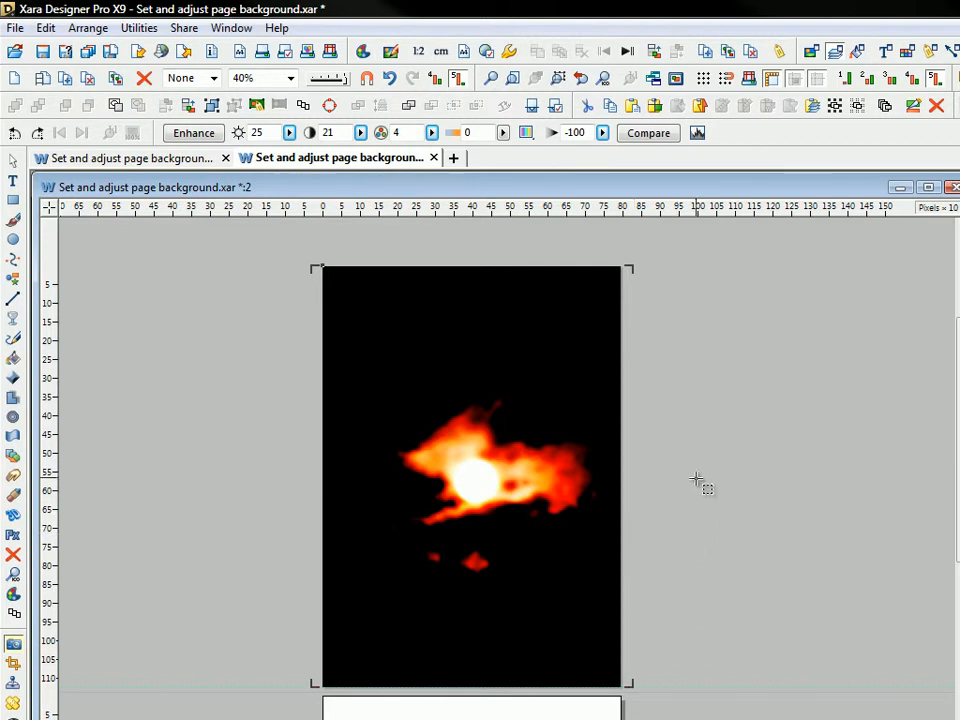
# Step: Make page 1's Layer 1 the active layer in the Page & Layer Gallery and collapse its Page background layer
pyautogui.moveTo(957, 241); pyautogui.dragTo(709, 267)
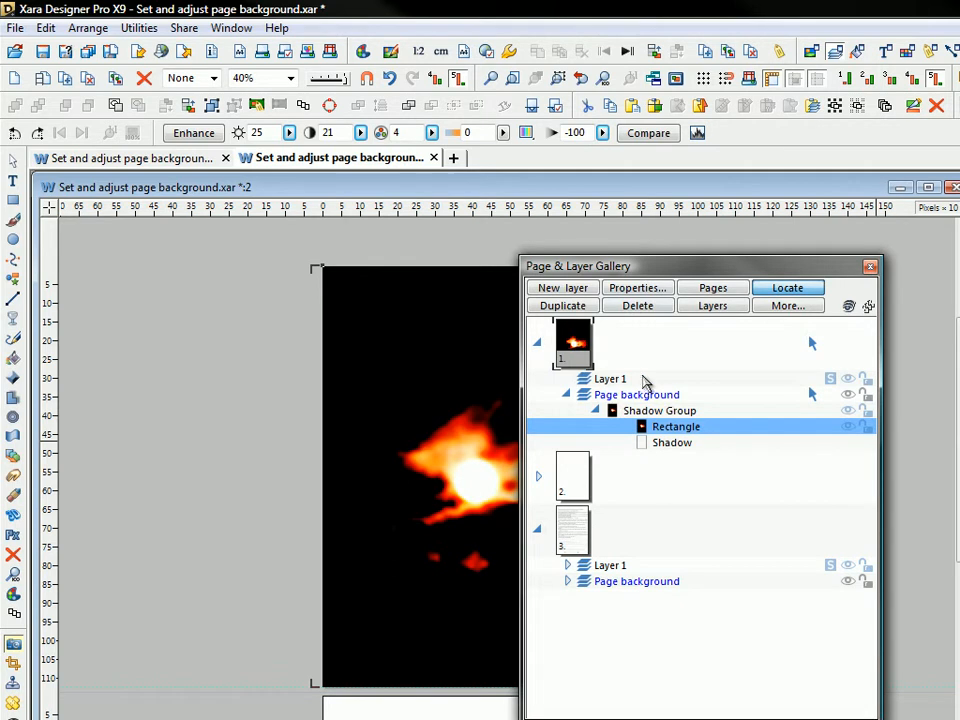
pyautogui.click(640, 380)
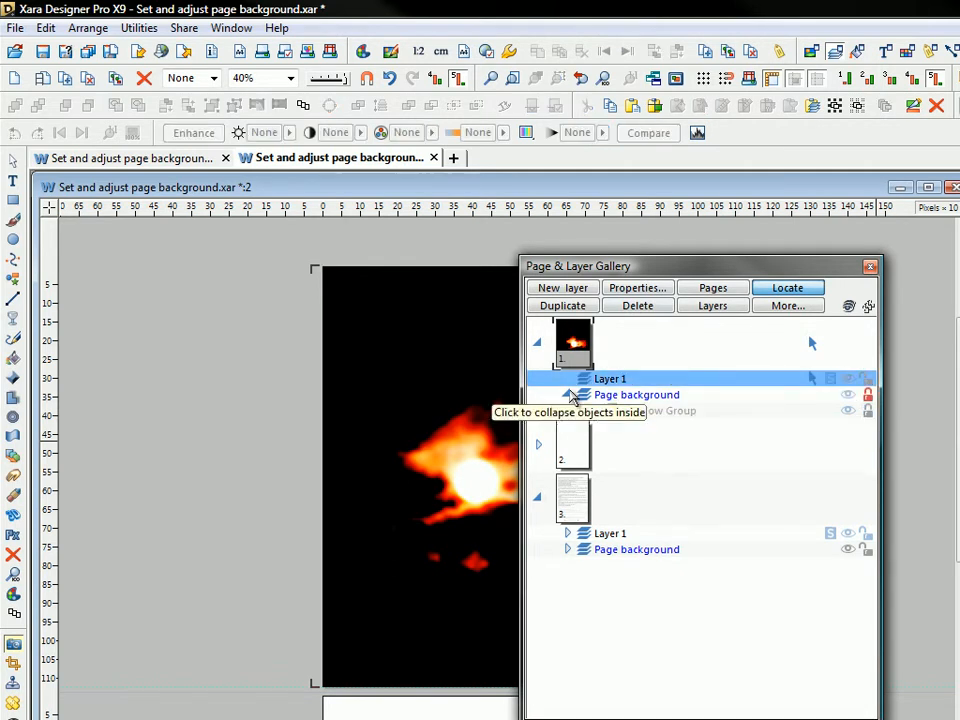
pyautogui.click(569, 395)
pyautogui.moveTo(730, 272); pyautogui.dragTo(803, 250)
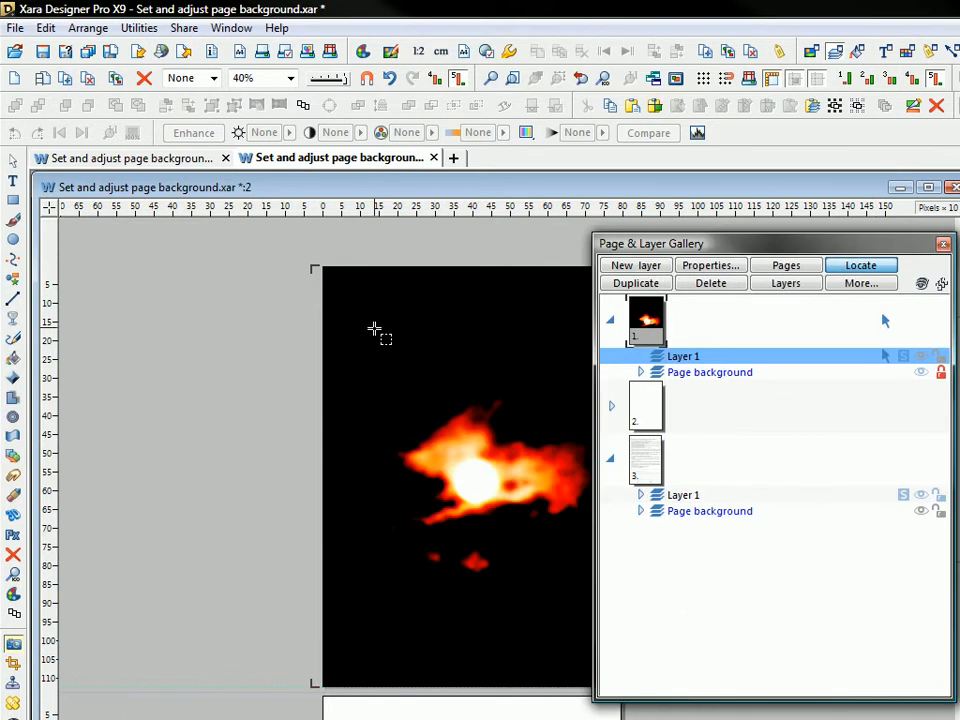